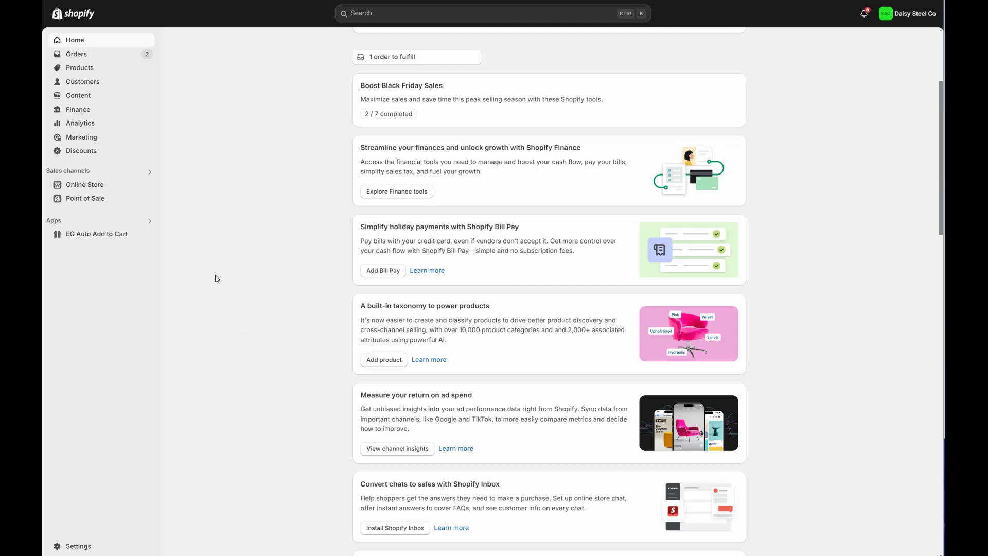
# - Open the My Easy Monogram app and view the Custom Steel Wall Decor product among its design studio products
pyautogui.click(150, 221)
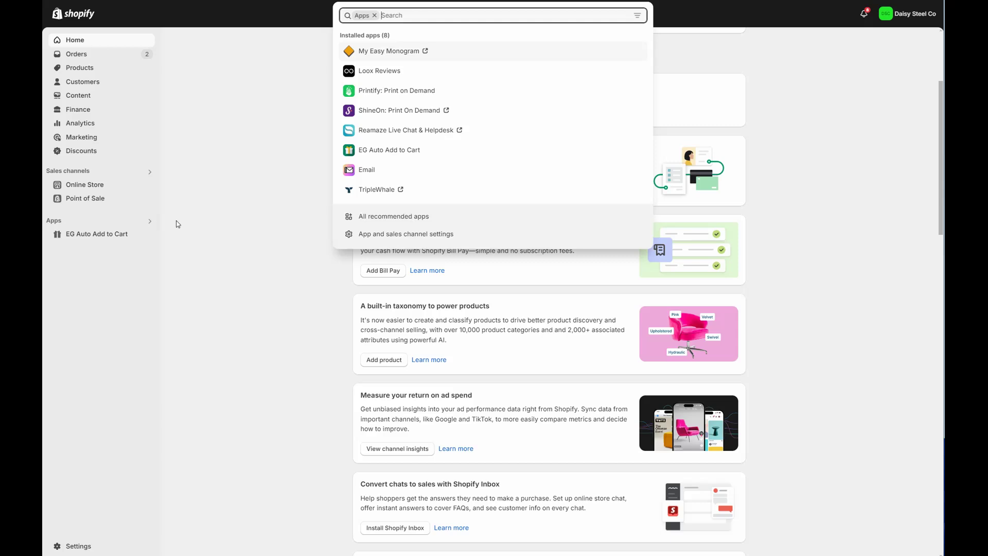
pyautogui.click(383, 52)
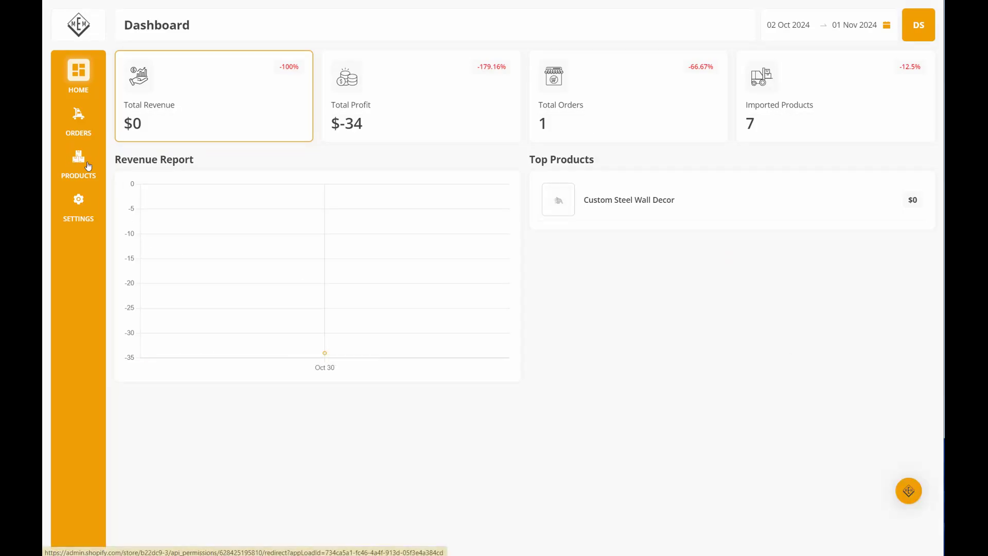
pyautogui.click(76, 166)
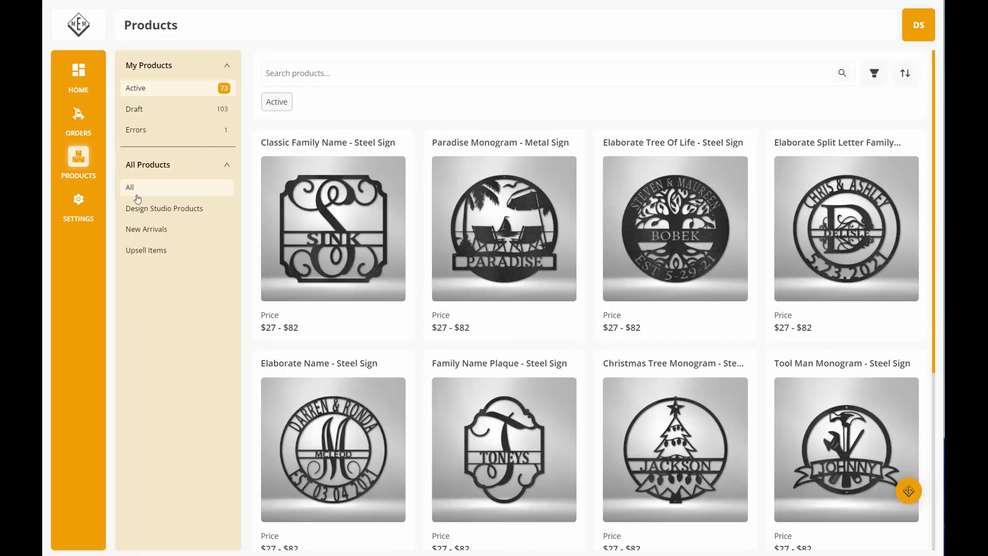
pyautogui.click(173, 207)
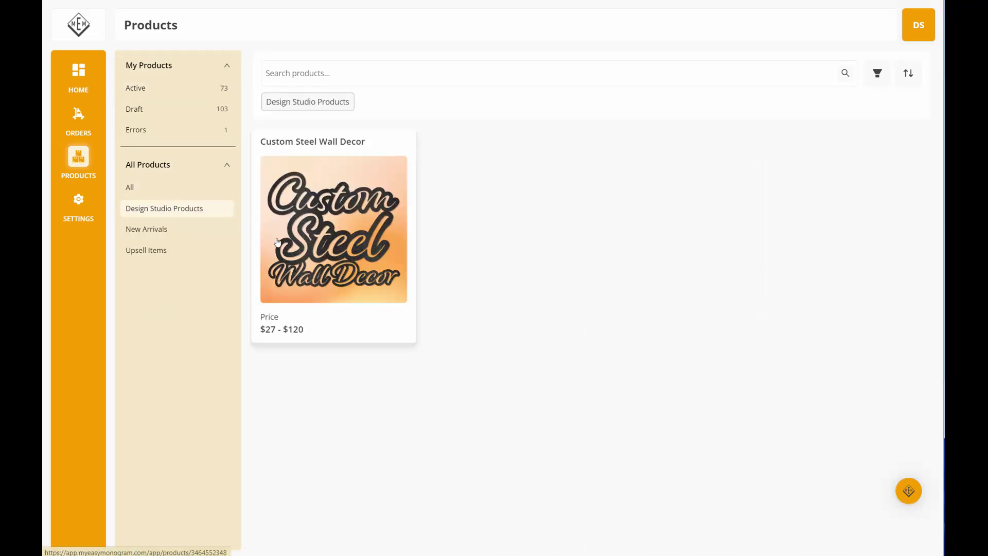
pyautogui.click(345, 225)
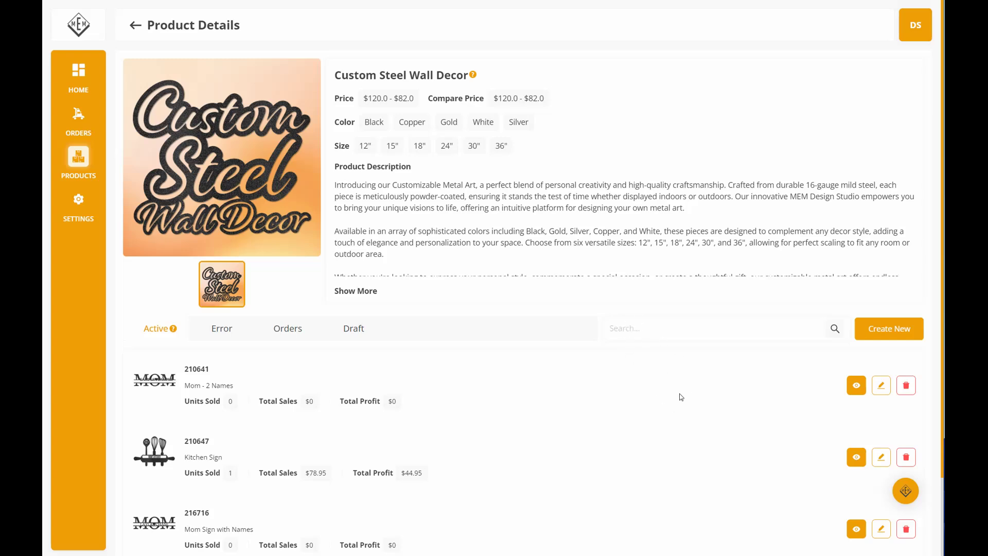
# - Start a new Custom Steel Wall Decor listing and open a blank steel design in the design studio
pyautogui.scroll(-2, 679, 396)
pyautogui.scroll(2, 432, 303)
pyautogui.click(885, 334)
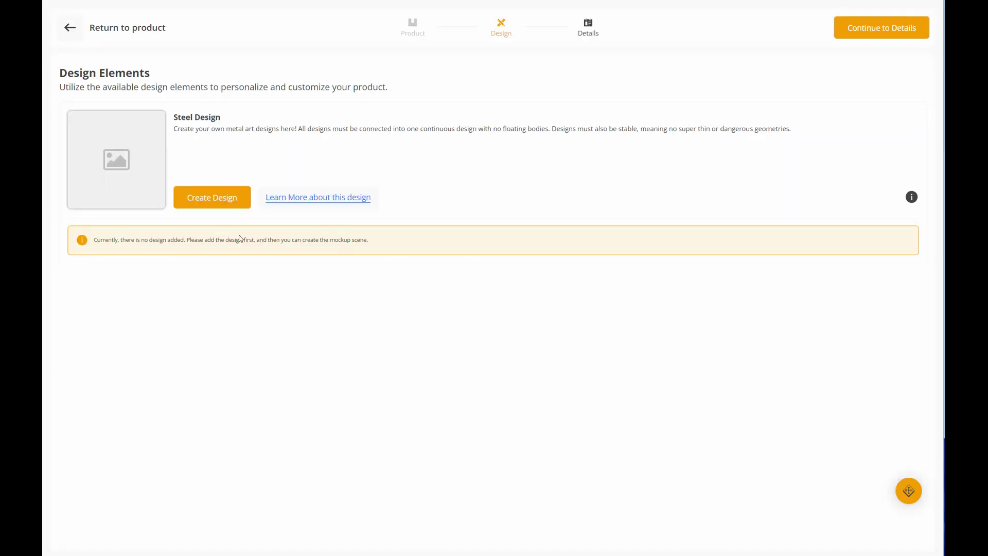
pyautogui.click(208, 200)
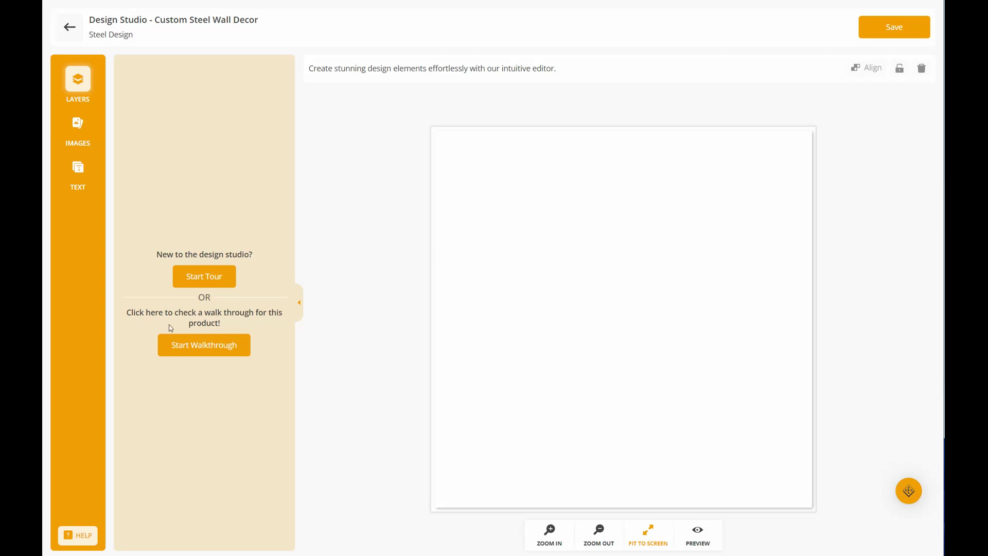
# - Add the uploaded kitchen utensils and rolling pin image and enlarge it to about 974 × 974 to fill the canvas
pyautogui.click(75, 129)
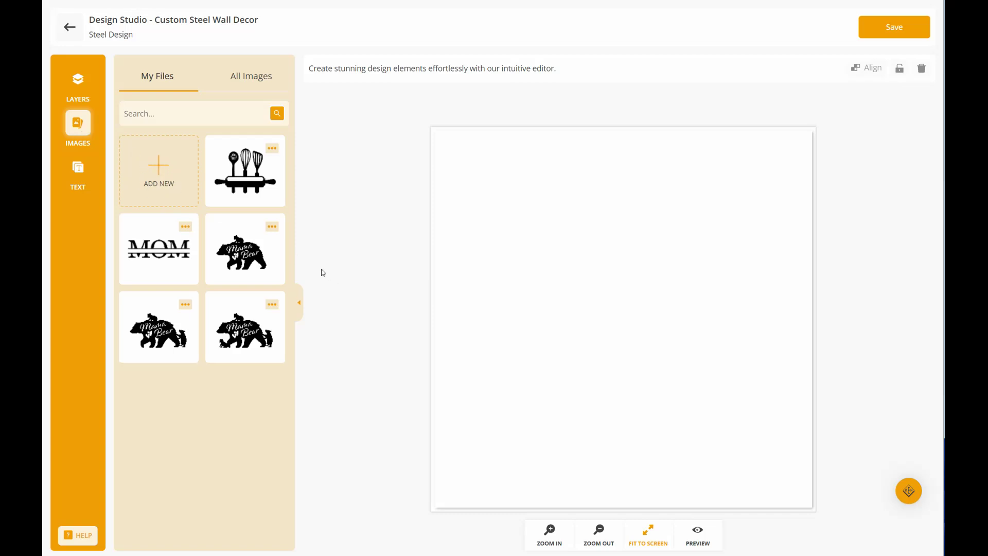
pyautogui.click(248, 189)
pyautogui.moveTo(529, 223); pyautogui.dragTo(426, 146)
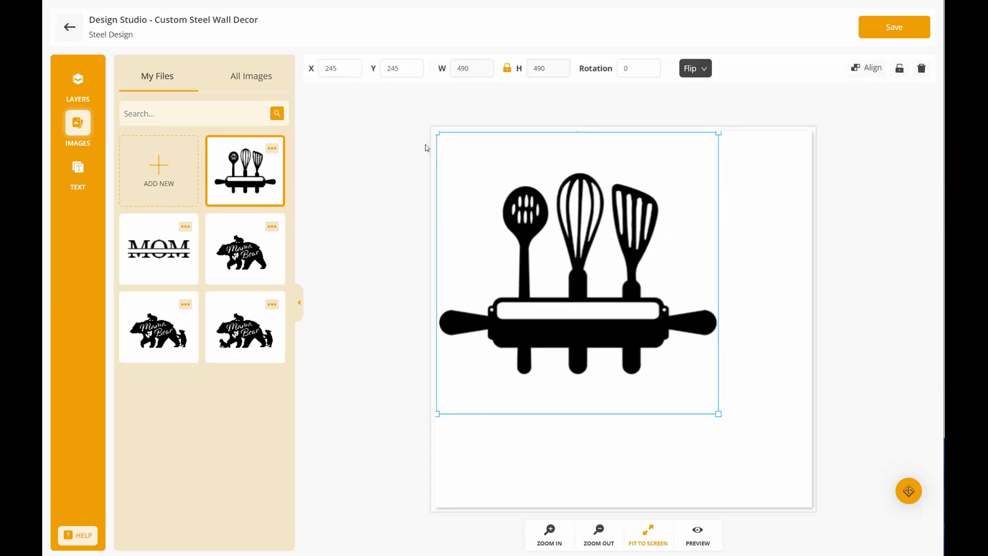
pyautogui.click(706, 395)
pyautogui.moveTo(719, 412); pyautogui.dragTo(809, 508)
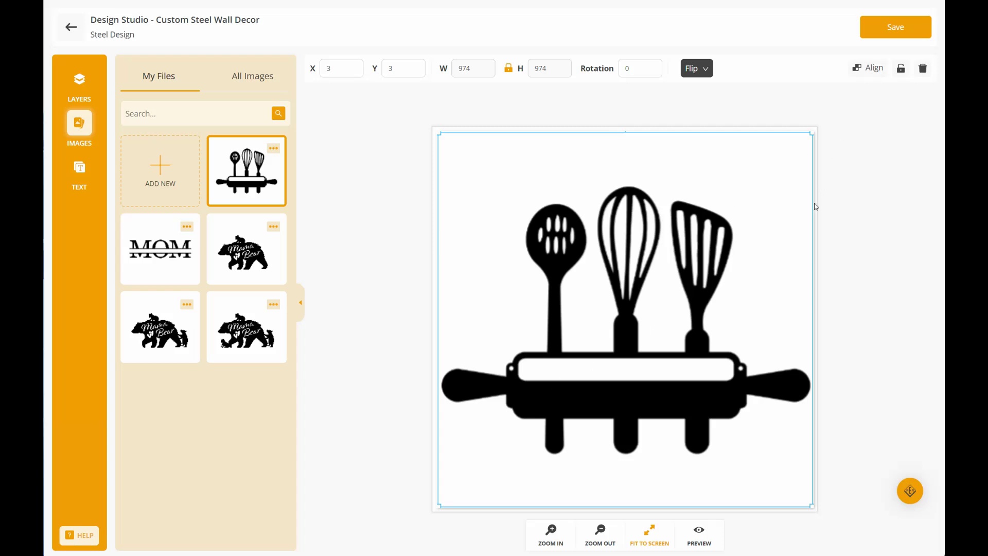
# - Align the kitchen image to the center and middle of the canvas
pyautogui.click(872, 71)
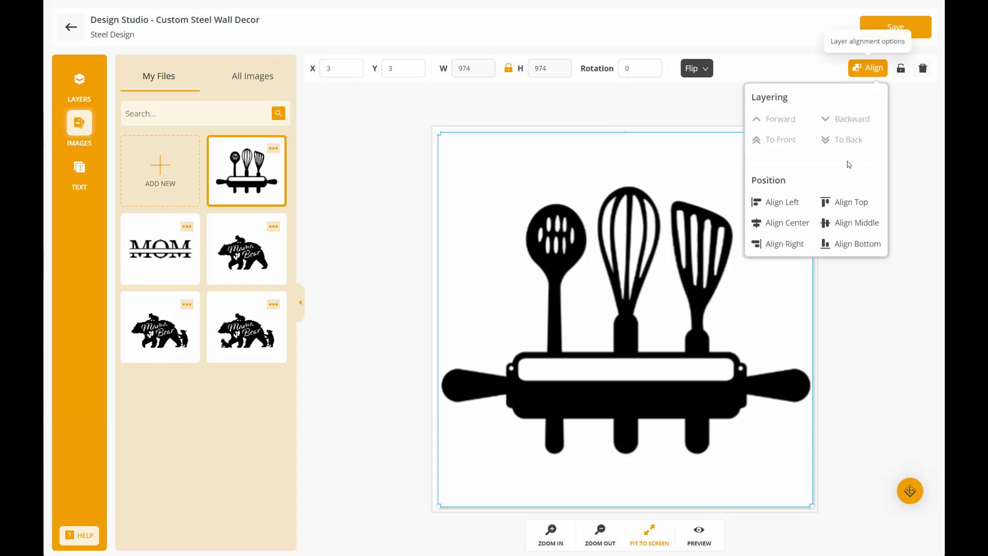
pyautogui.click(786, 230)
pyautogui.click(859, 226)
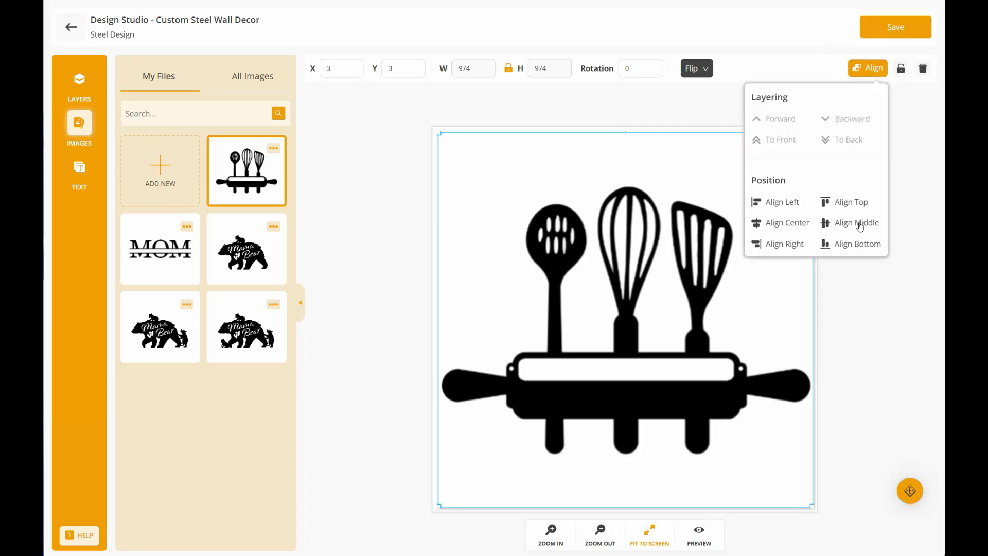
pyautogui.click(892, 302)
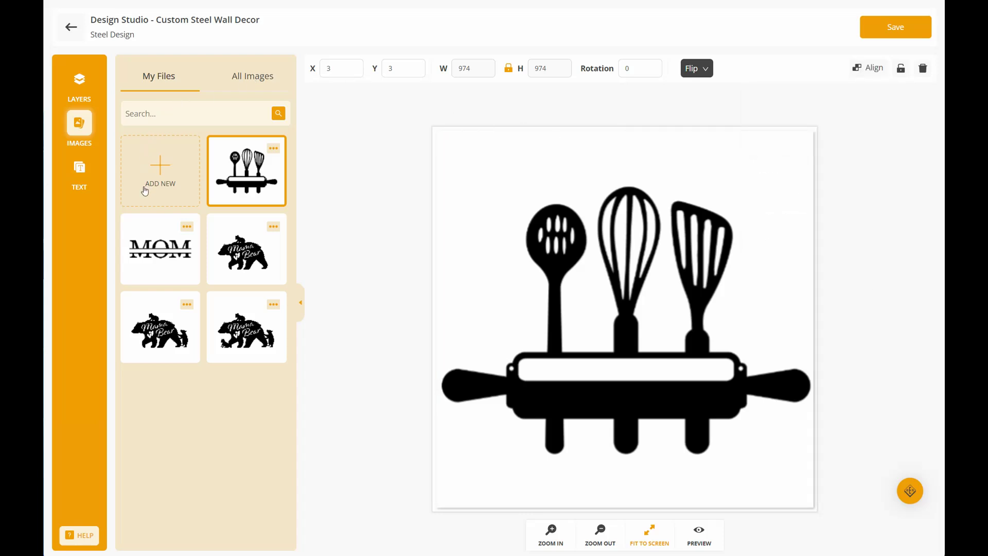
# - Show all available fonts for adding text to the design
pyautogui.click(79, 174)
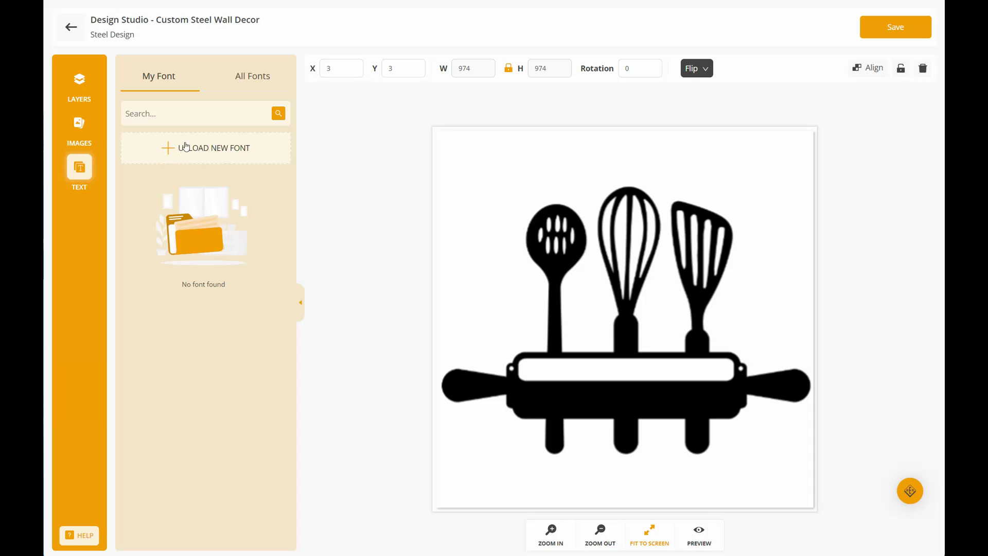
pyautogui.click(247, 79)
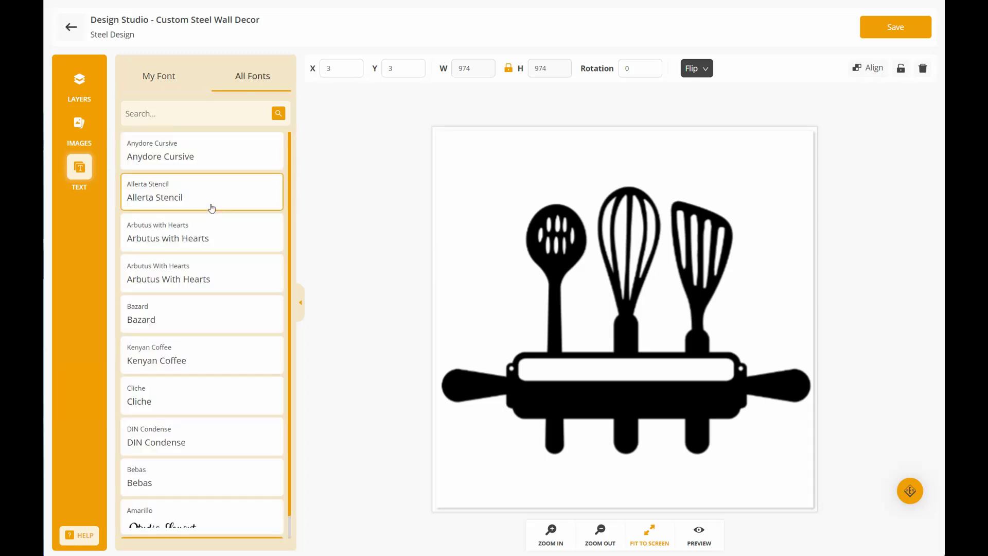
pyautogui.click(211, 321)
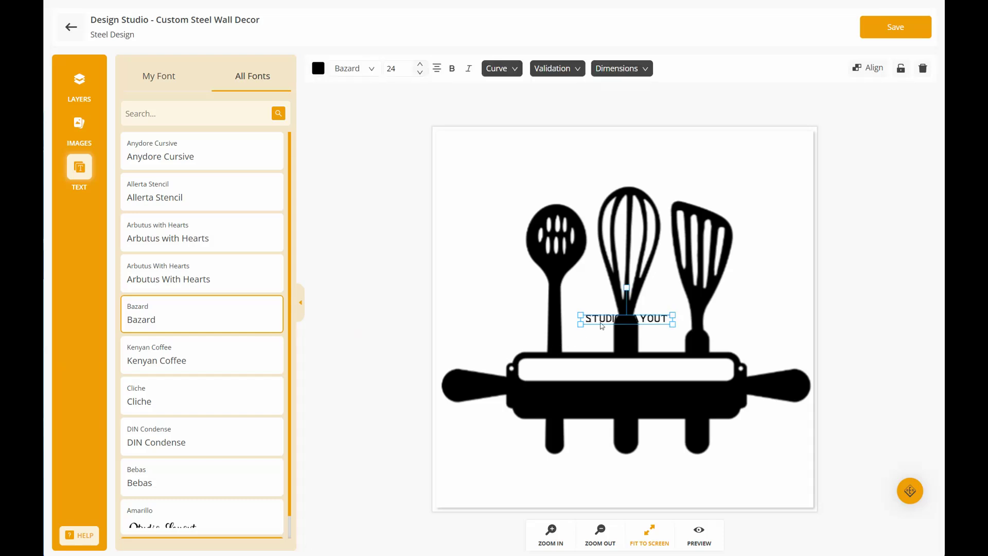
pyautogui.moveTo(602, 324); pyautogui.dragTo(557, 377)
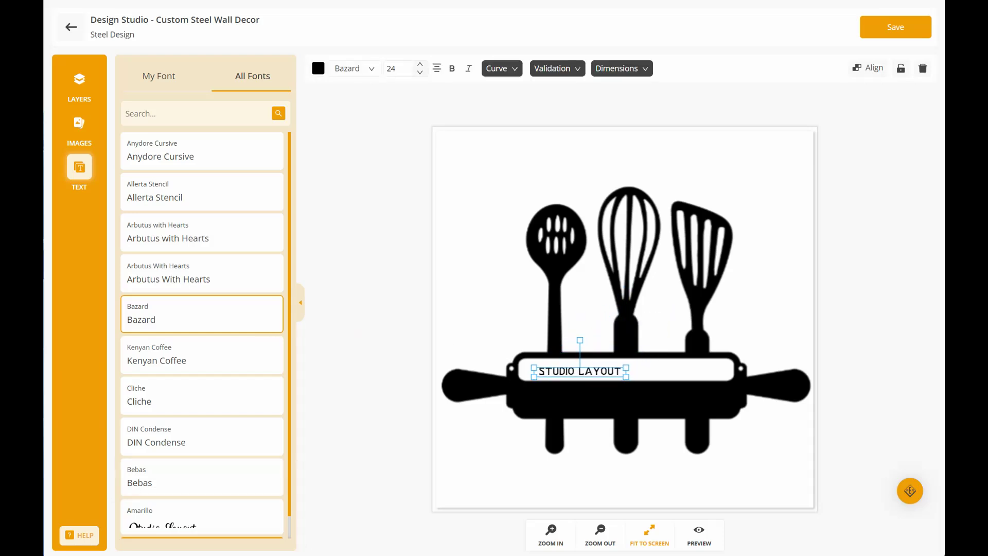
pyautogui.click(512, 432)
pyautogui.click(580, 376)
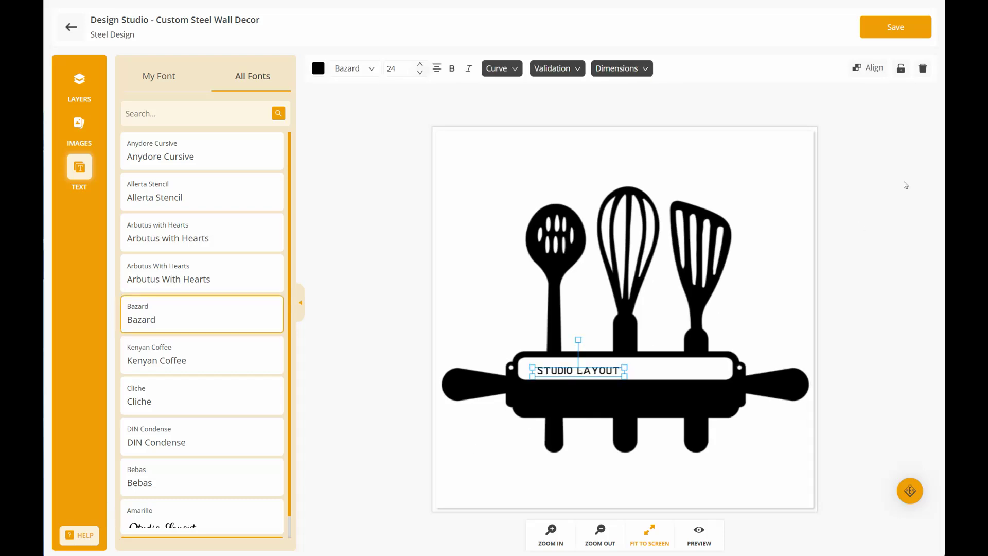
pyautogui.click(925, 70)
# - Add a Bebas text box, enlarge it to about size 94 and place it in the rolling pin's white opening
pyautogui.click(202, 481)
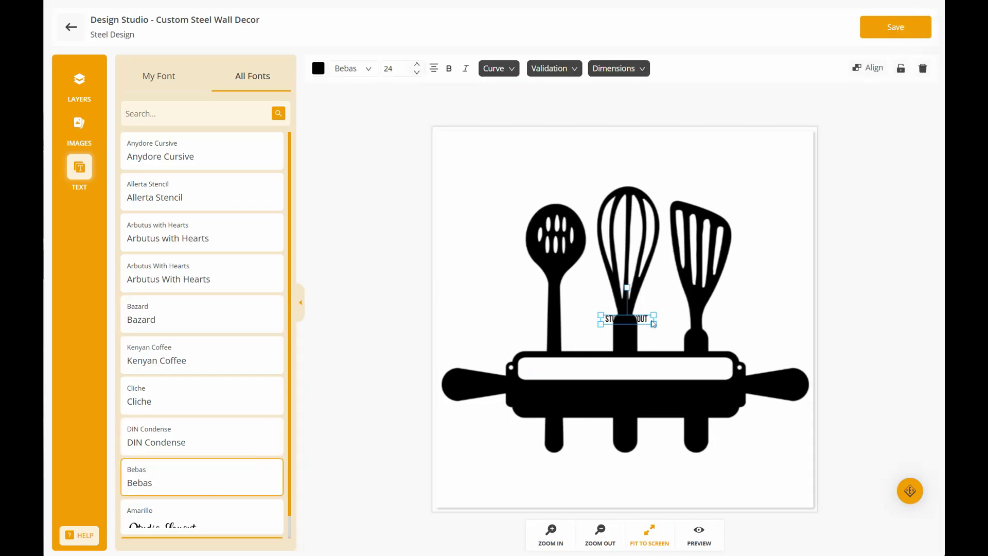
pyautogui.moveTo(606, 319); pyautogui.dragTo(442, 307)
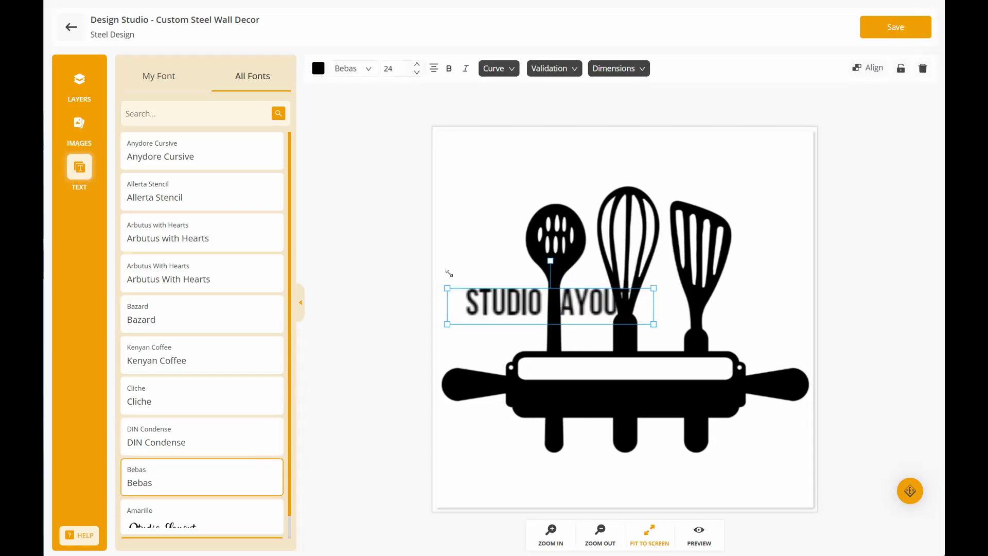
pyautogui.moveTo(514, 303); pyautogui.dragTo(594, 366)
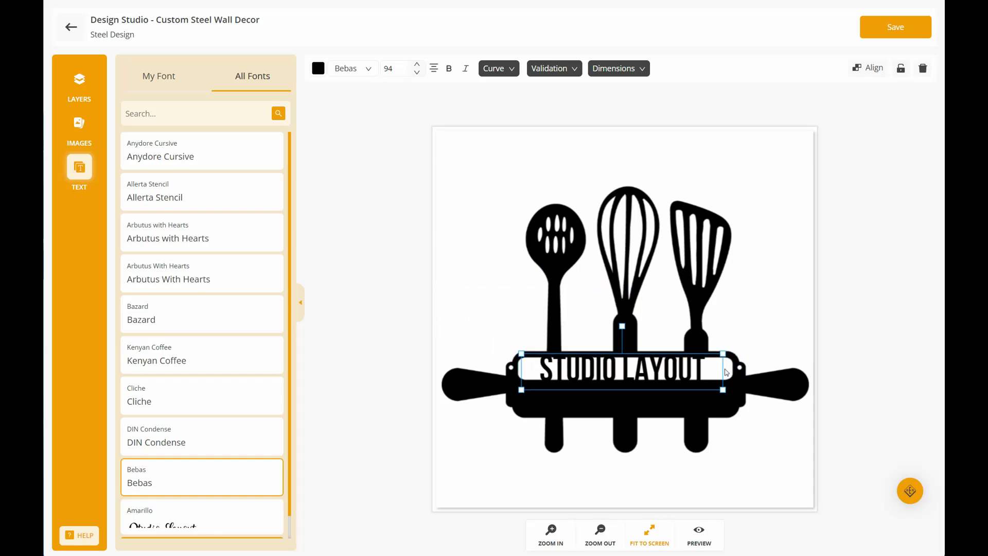
# - Shrink the Bebas text to about size 88 and reposition it within the rolling pin's opening
pyautogui.moveTo(723, 390); pyautogui.dragTo(714, 387)
pyautogui.moveTo(632, 371); pyautogui.dragTo(641, 373)
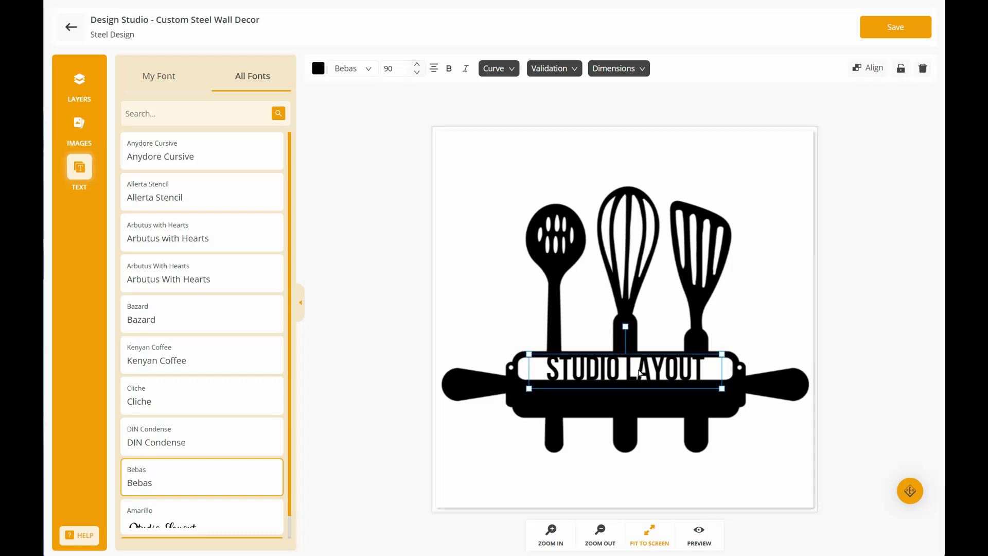
pyautogui.moveTo(721, 388); pyautogui.dragTo(718, 387)
pyautogui.moveTo(657, 382); pyautogui.dragTo(659, 382)
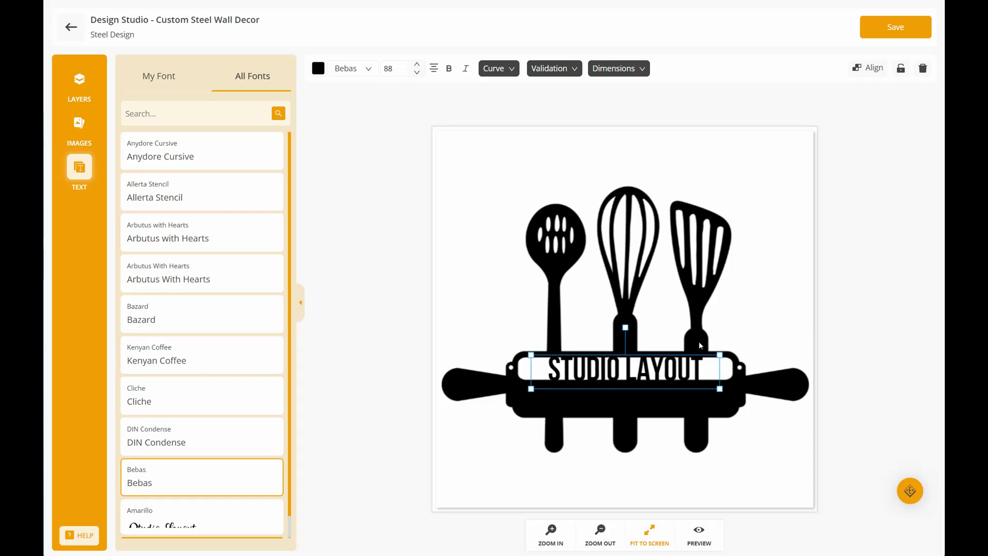
# - Align the Bebas text to the horizontal center and check up close how its letters meet the opening's edges
pyautogui.click(869, 68)
pyautogui.click(768, 225)
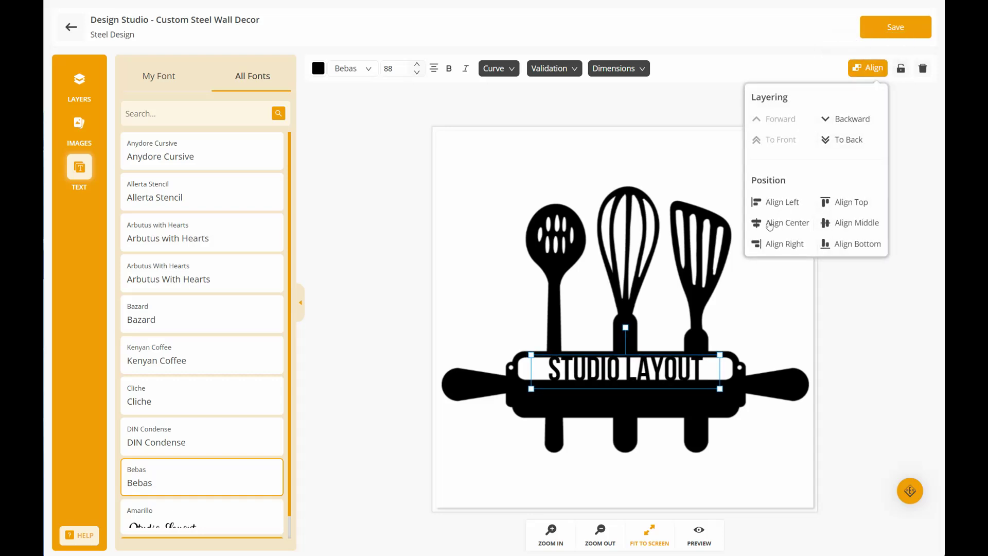
pyautogui.click(578, 484)
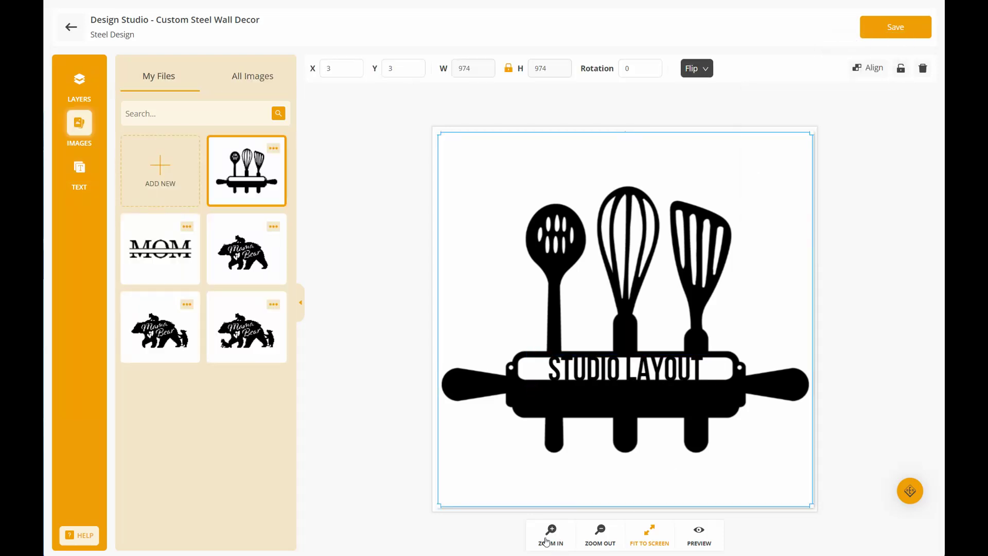
pyautogui.click(551, 533)
pyautogui.scroll(-2, 786, 449)
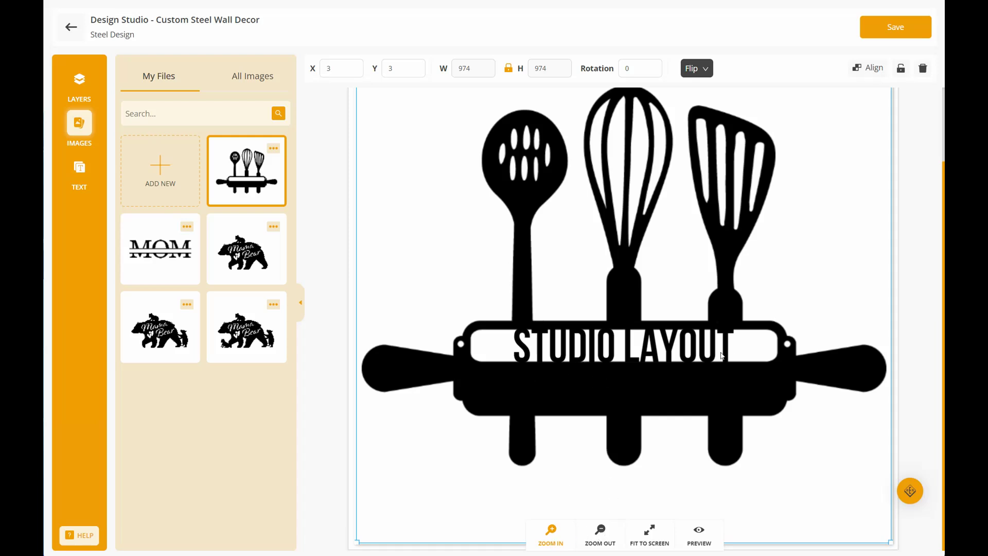
pyautogui.click(600, 534)
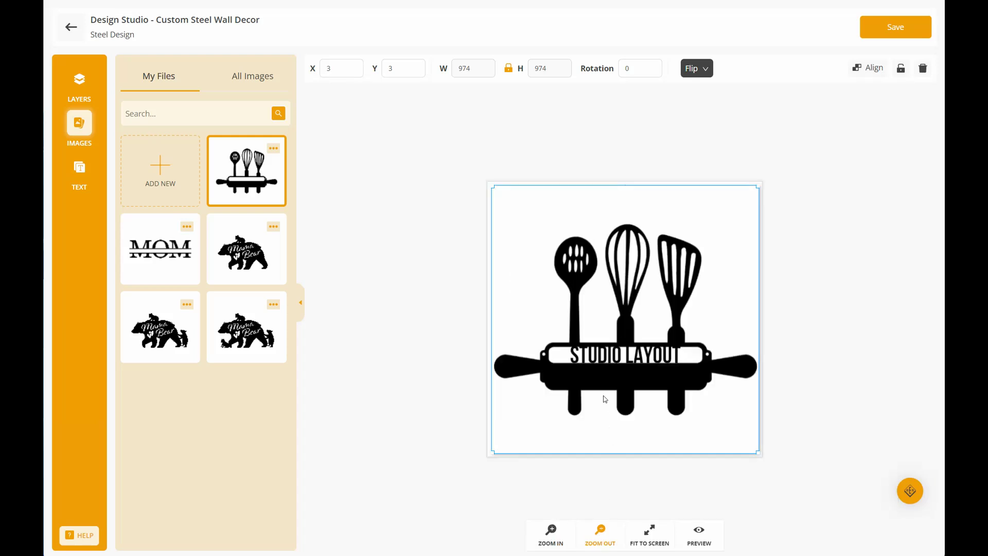
# - Rename the image layer as "Kitchen Image"
pyautogui.click(82, 90)
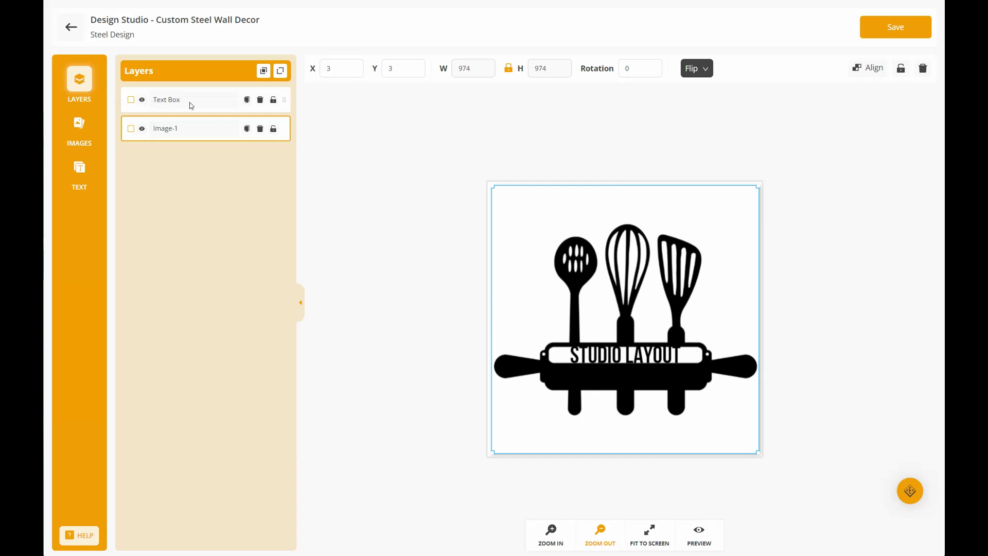
pyautogui.click(179, 128)
pyautogui.moveTo(180, 128); pyautogui.dragTo(149, 128)
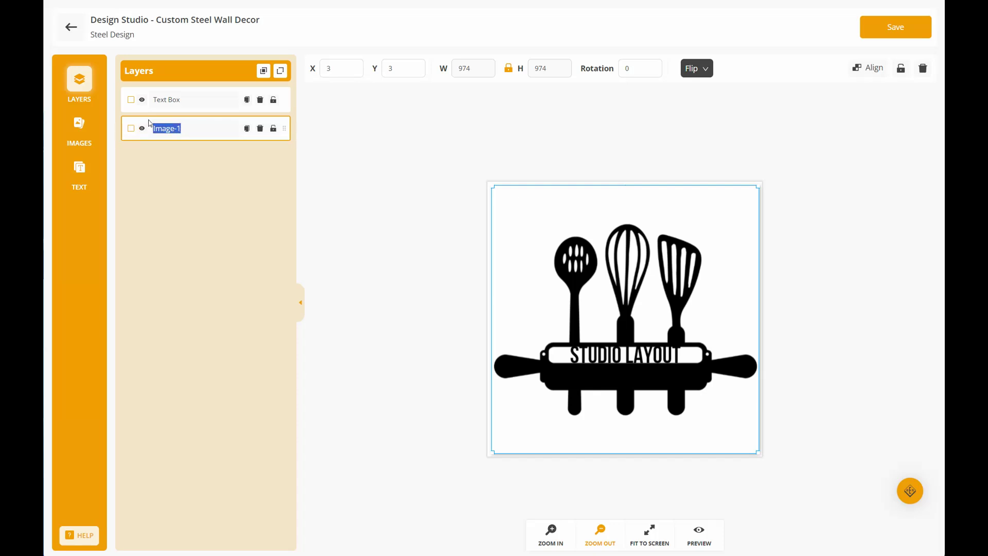
pyautogui.write('Kitchen Image')
# - Rename the text box layer as "Top Te"
pyautogui.click(188, 103)
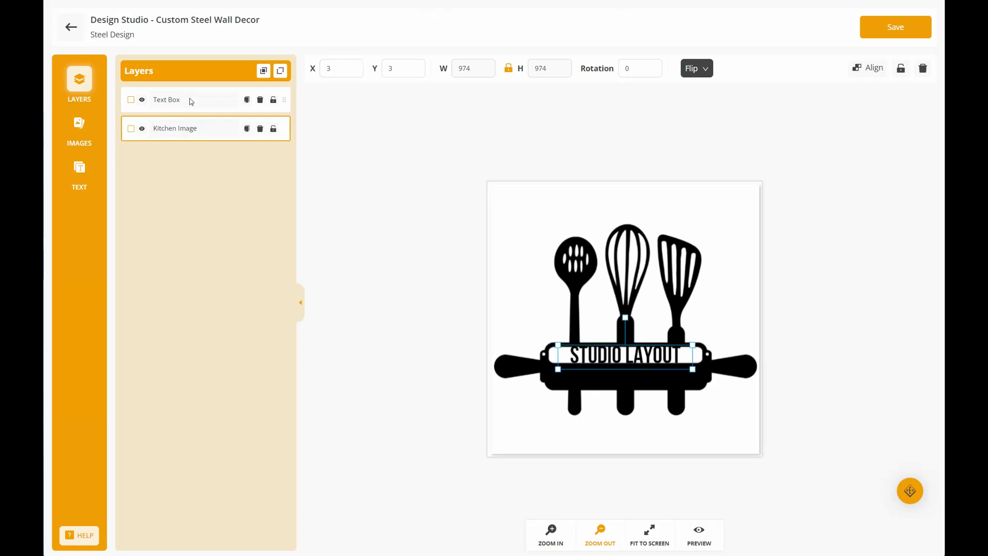
pyautogui.click(186, 102)
pyautogui.moveTo(185, 101); pyautogui.dragTo(155, 100)
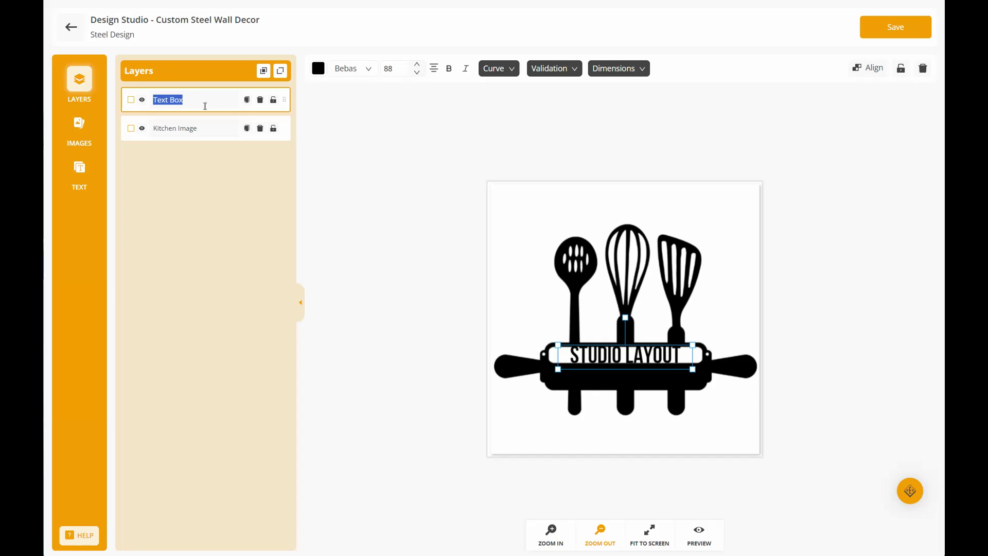
pyautogui.write('Top Te')
pyautogui.click(196, 203)
# - Add a second text box to the design in the Allerta Stencil font
pyautogui.click(80, 169)
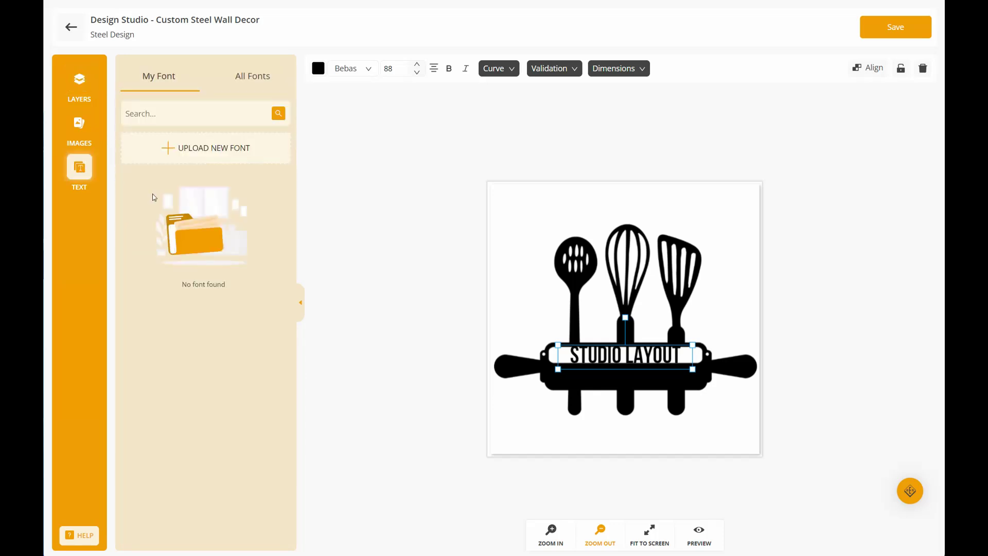
pyautogui.click(260, 77)
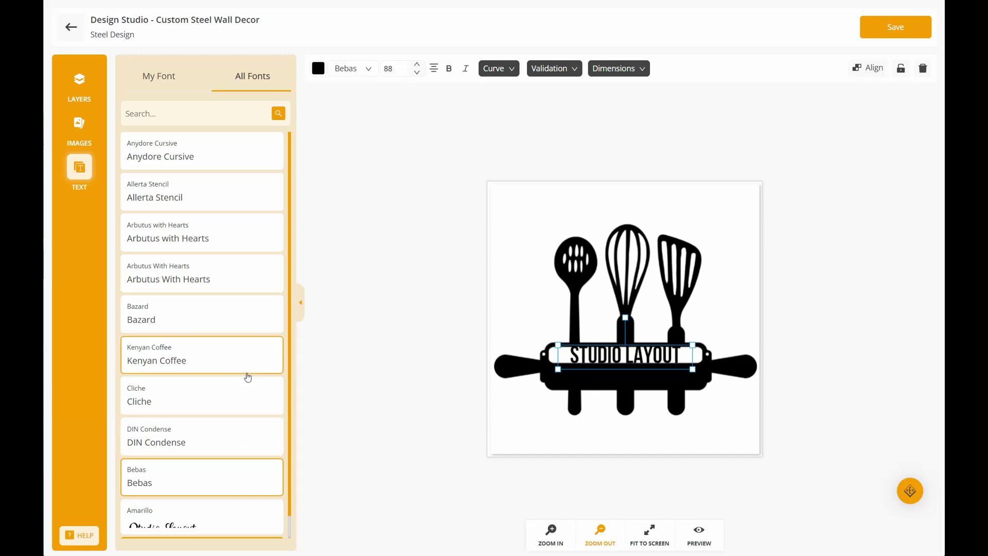
pyautogui.scroll(-1, 247, 375)
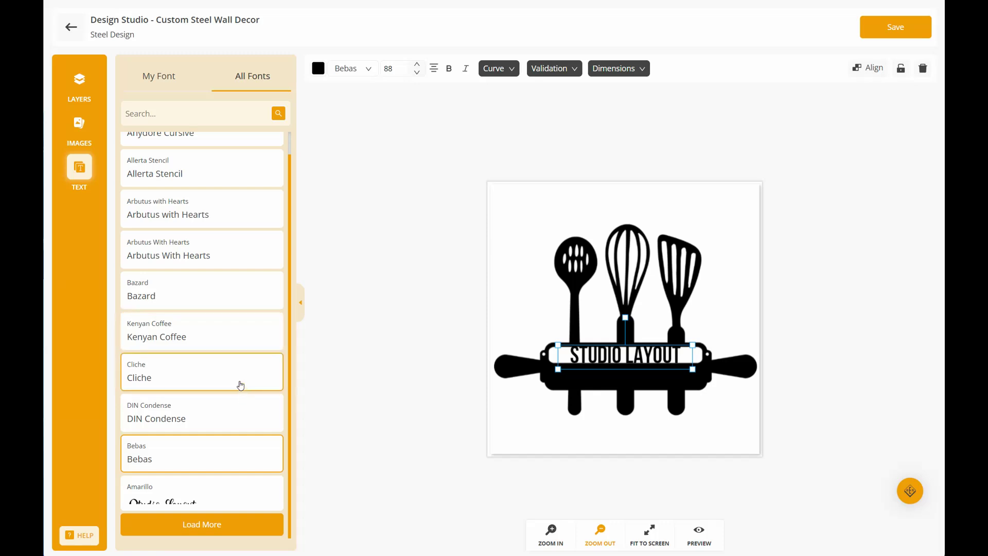
pyautogui.scroll(1, 242, 389)
pyautogui.click(175, 213)
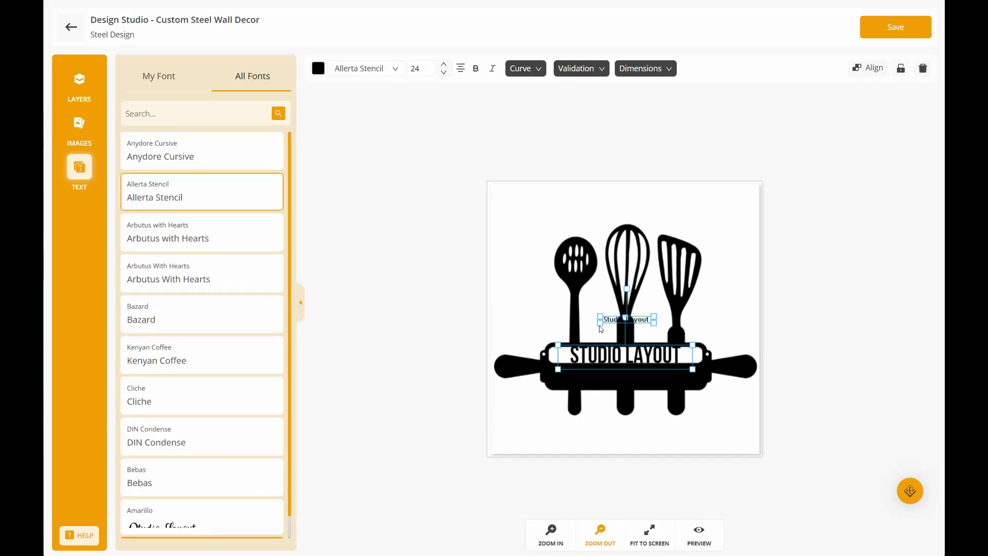
# - Enlarge the Allerta Stencil text to about size 70 and place it in white on the rolling pin's black band
pyautogui.moveTo(587, 310); pyautogui.dragTo(495, 305)
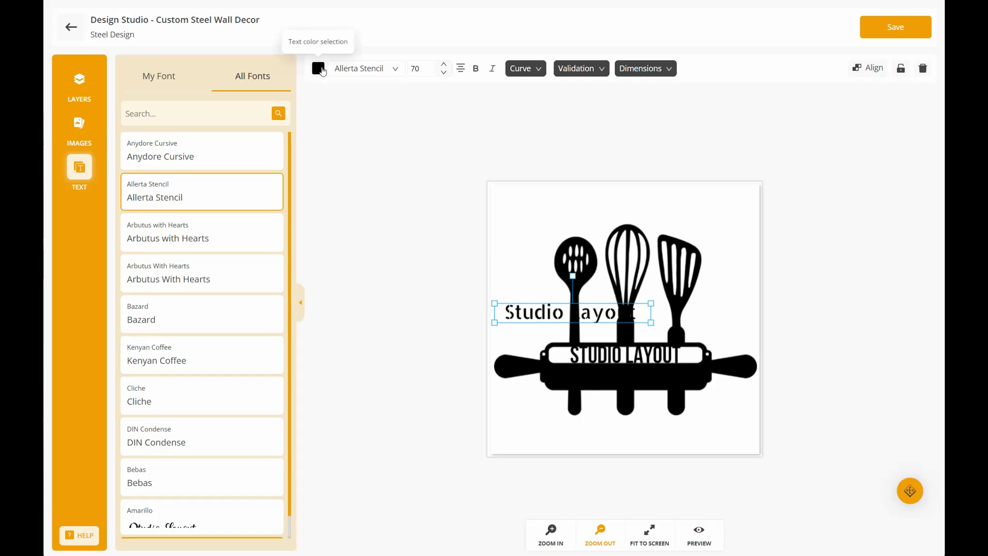
pyautogui.moveTo(523, 318); pyautogui.dragTo(574, 381)
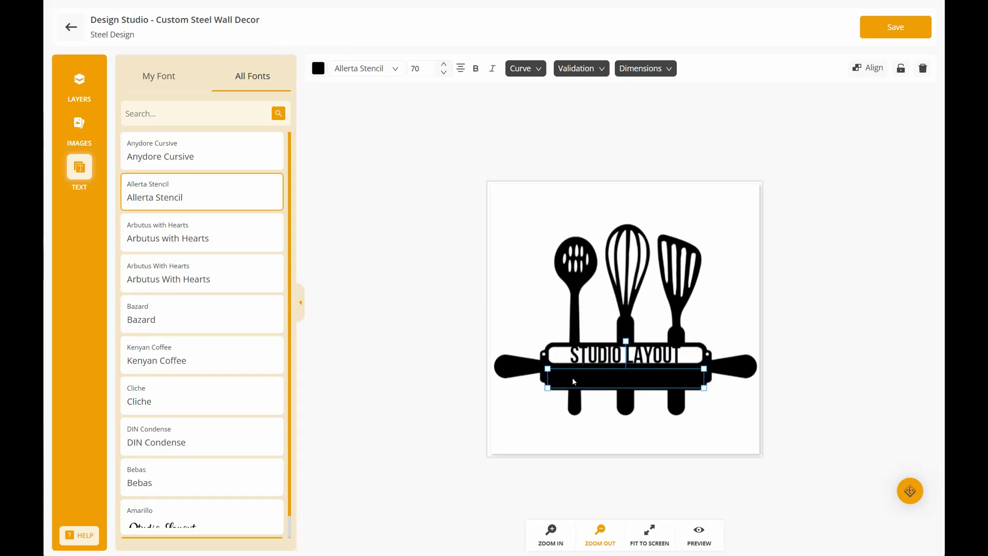
pyautogui.click(318, 68)
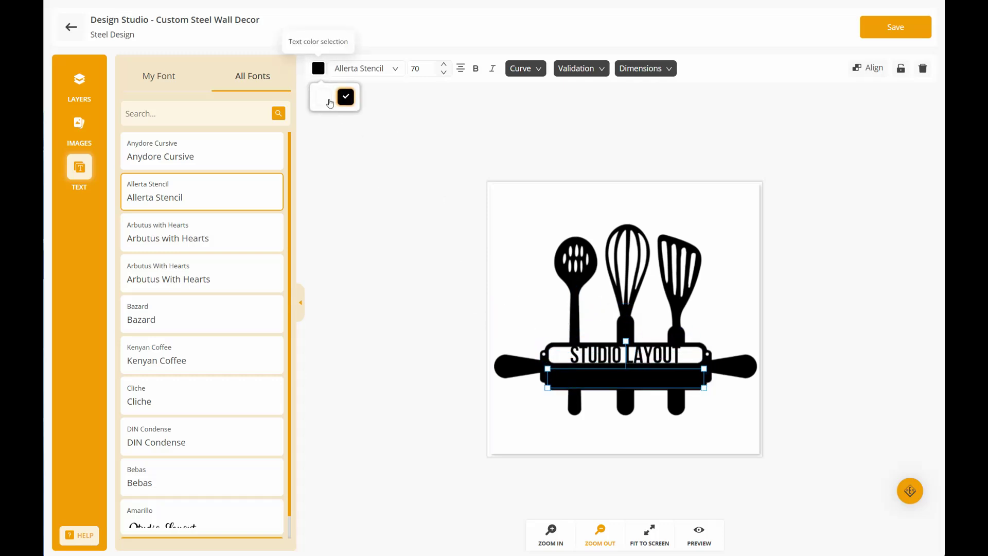
pyautogui.click(323, 97)
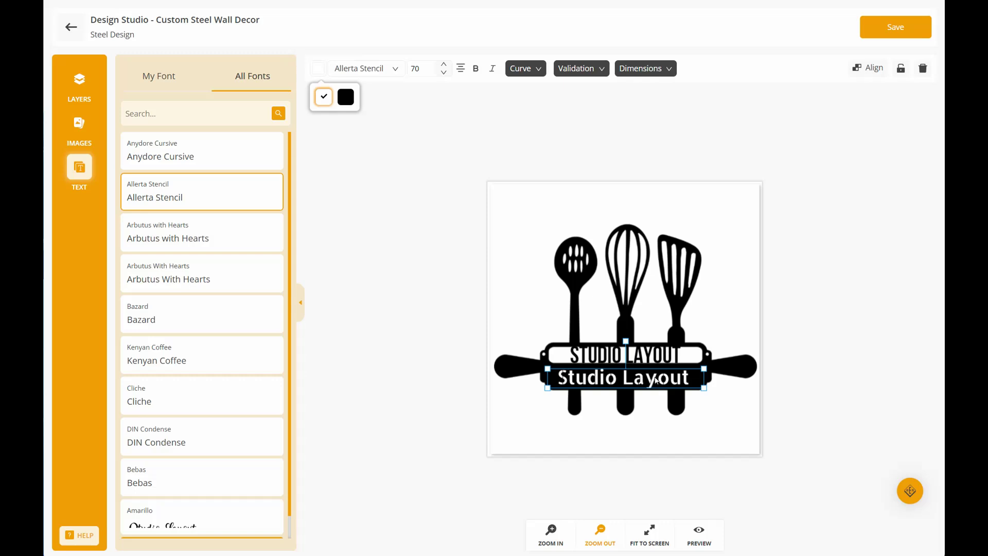
pyautogui.moveTo(655, 381); pyautogui.dragTo(655, 378)
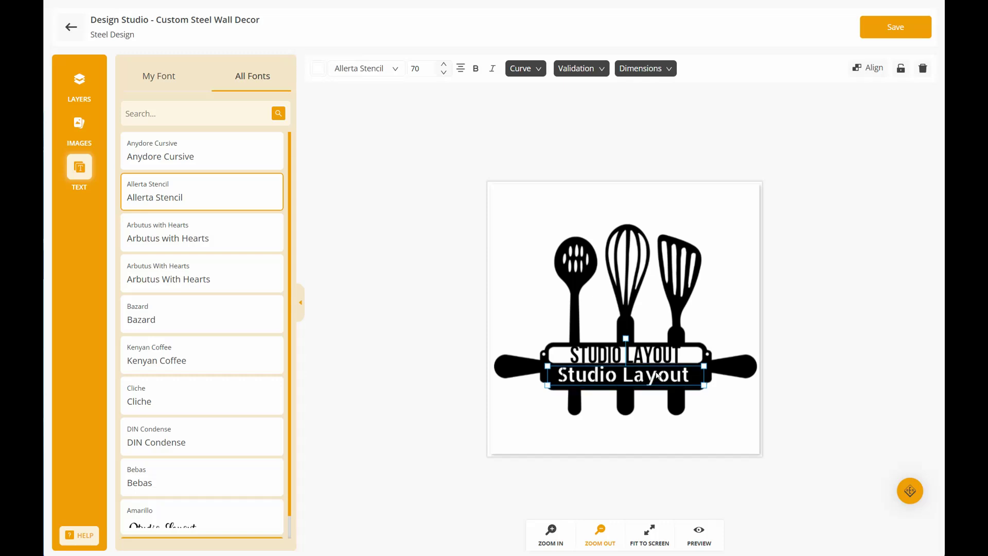
# - Replace the wording of the white Allerta Stencil text with "KITCHEN"
pyautogui.doubleClick(669, 377)
pyautogui.moveTo(837, 103); pyautogui.dragTo(741, 97)
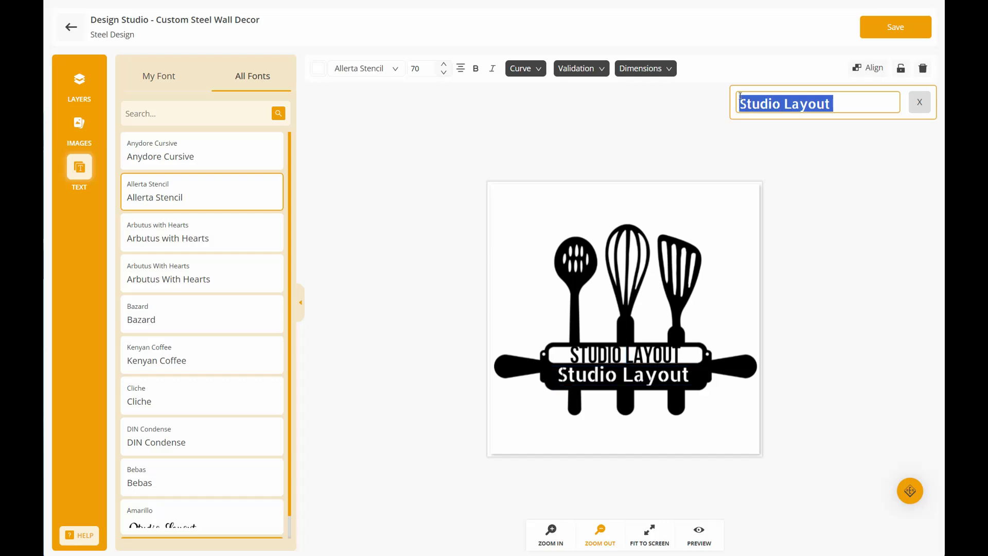
pyautogui.write('KITCHEN')
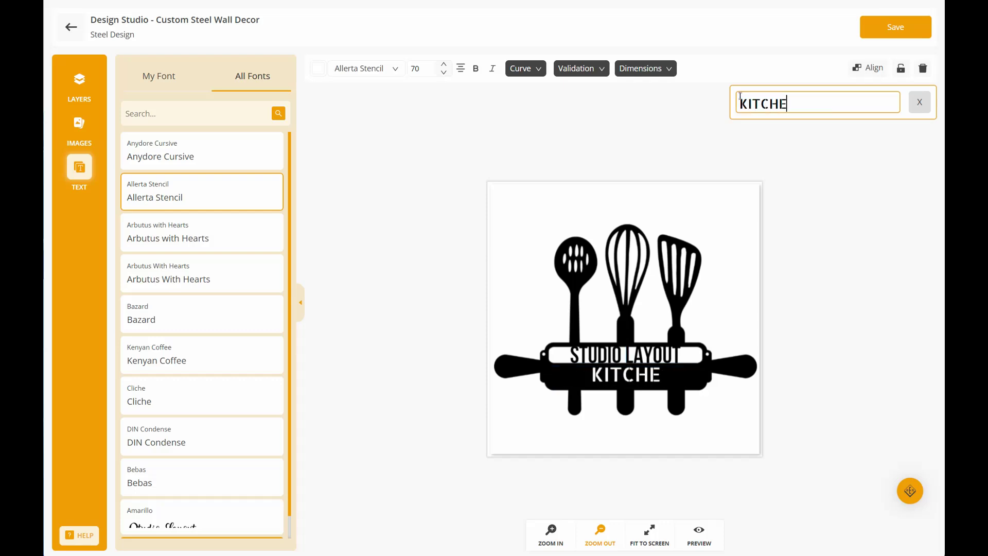
pyautogui.click(626, 381)
# - Enlarge the KITCHEN text to about size 79 and align it to the horizontal center of the design
pyautogui.moveTo(626, 381); pyautogui.dragTo(690, 368)
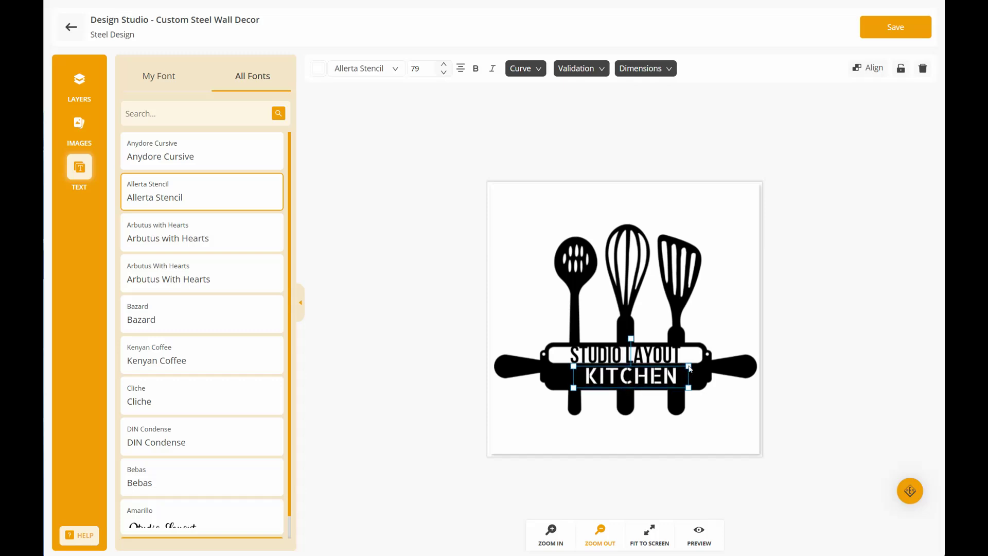
pyautogui.click(869, 68)
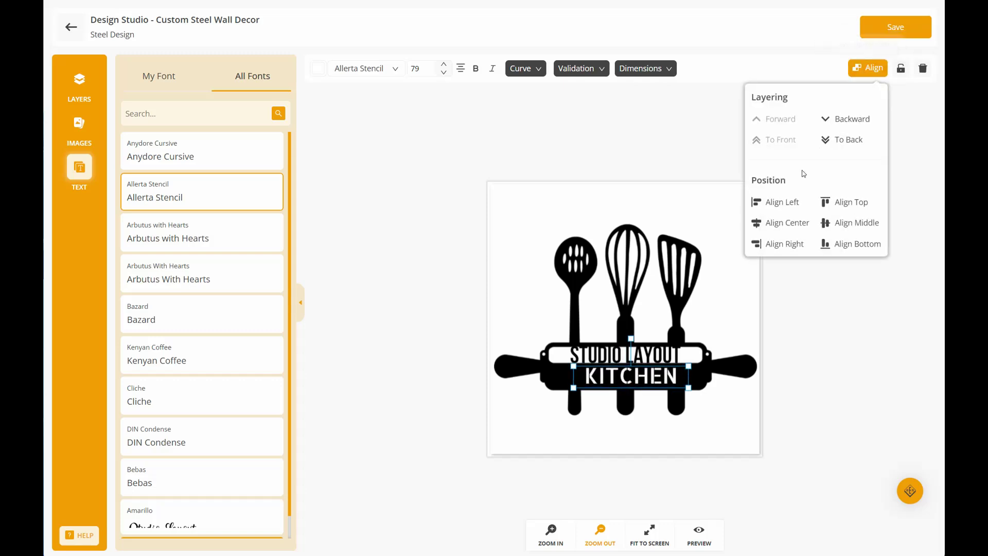
pyautogui.click(781, 223)
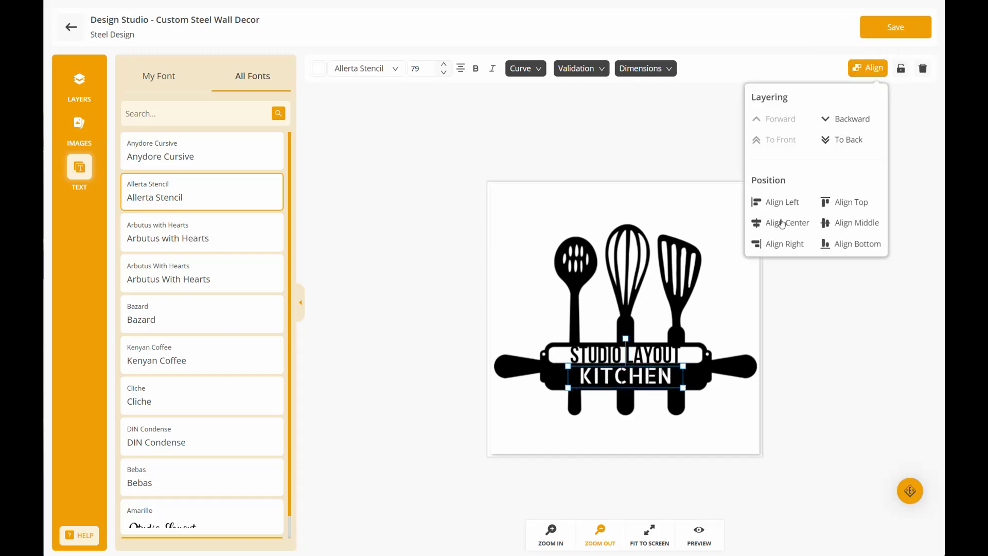
# - Set the KITCHEN text's validation to a maximum of 10 characters, keeping Uppercase capitalization and no word wrap, and save it
pyautogui.click(574, 72)
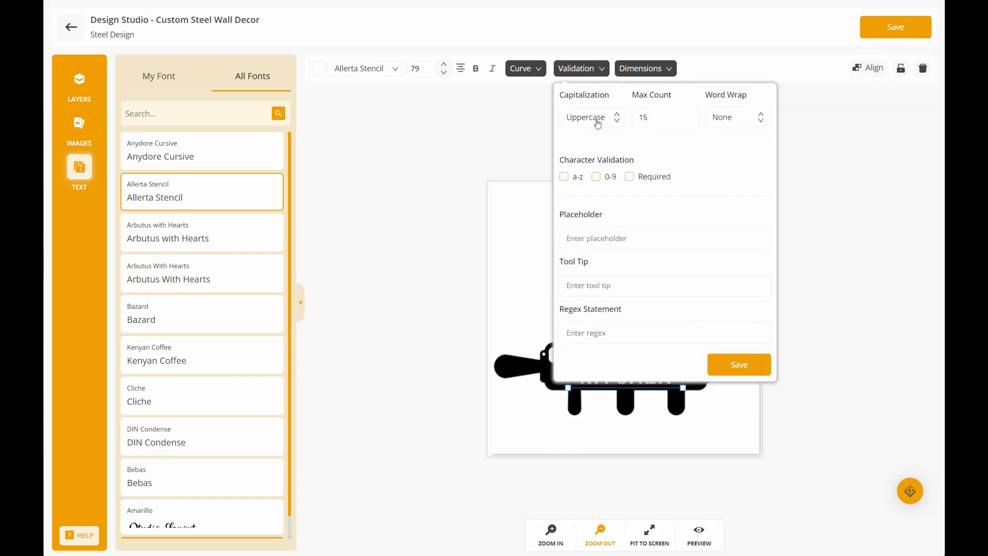
pyautogui.doubleClick(640, 117)
pyautogui.write('10')
pyautogui.click(633, 232)
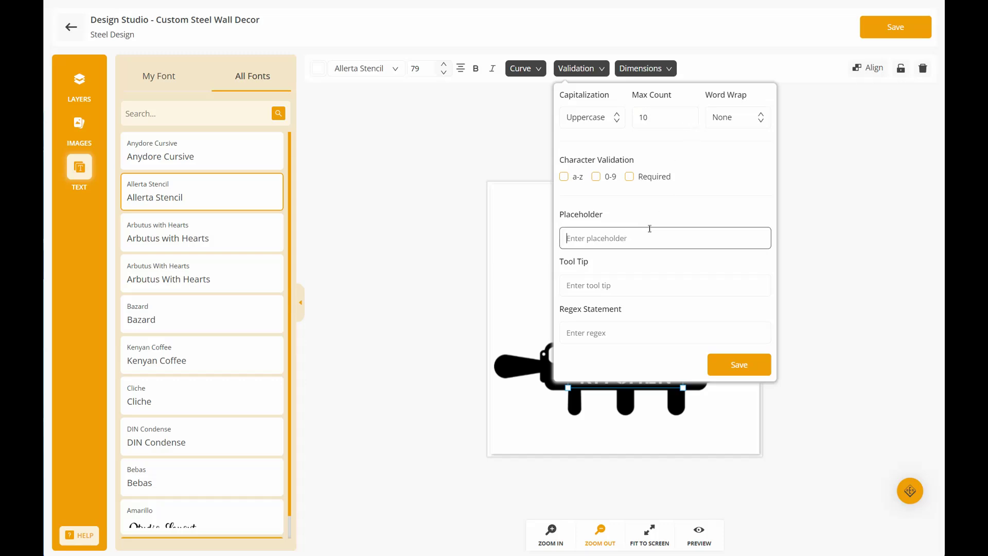
pyautogui.doubleClick(643, 117)
pyautogui.click(616, 123)
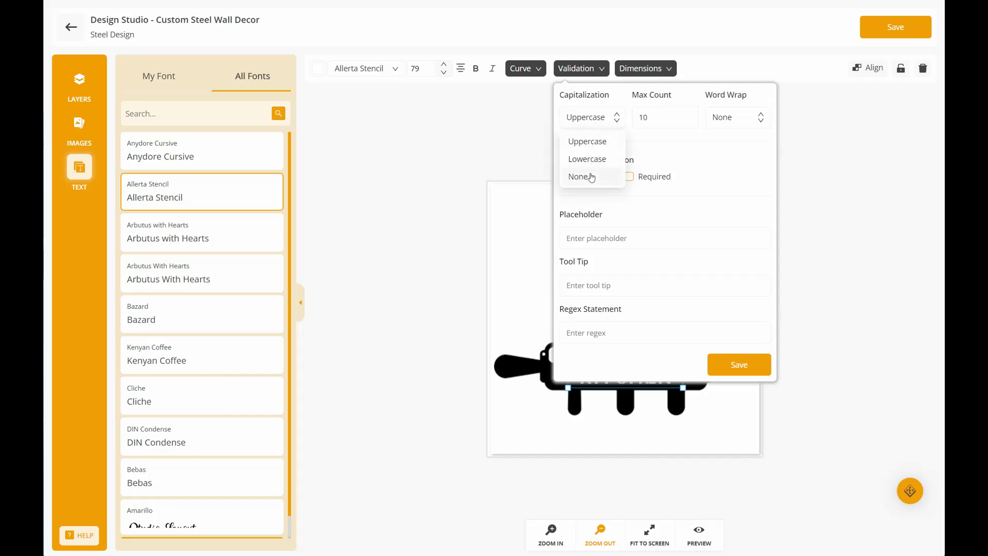
pyautogui.click(657, 119)
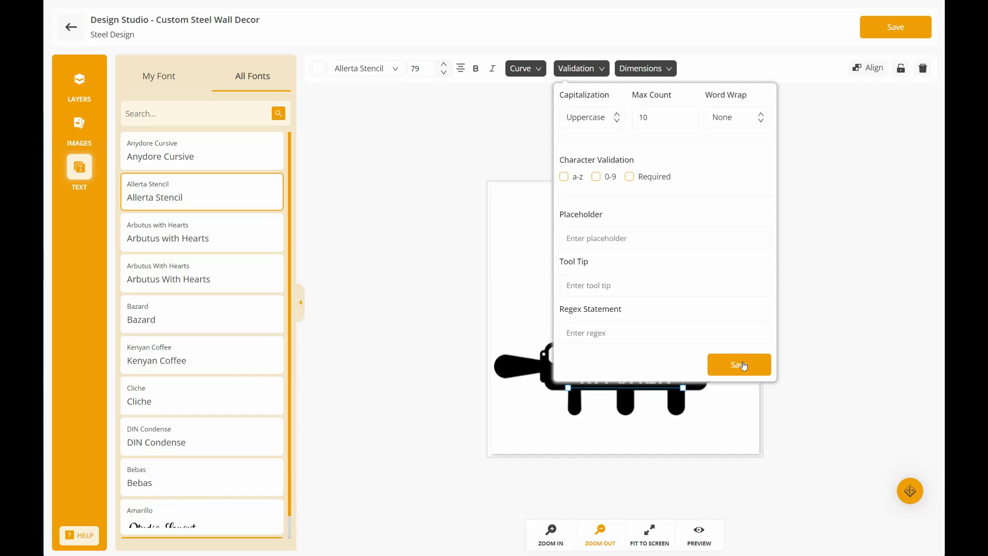
pyautogui.click(750, 117)
pyautogui.click(724, 176)
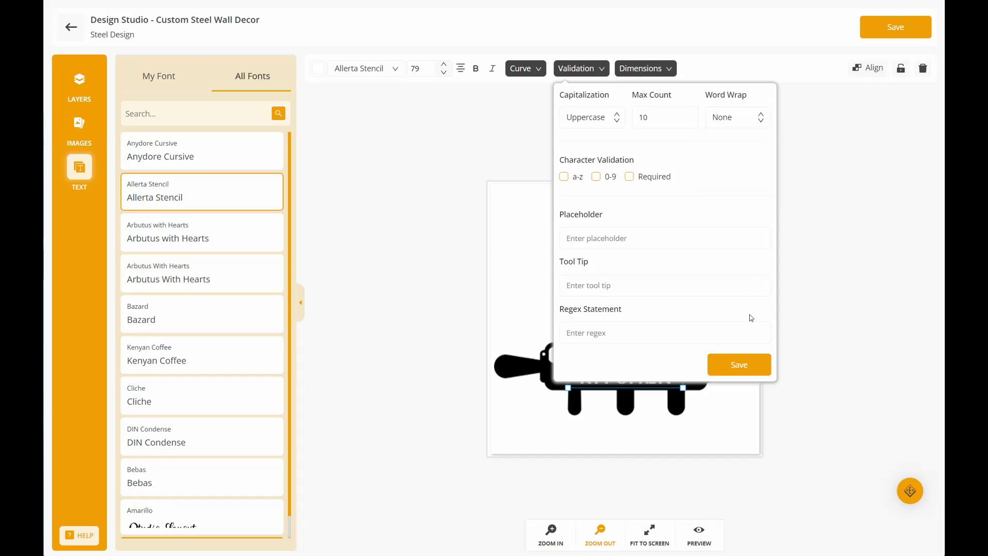
pyautogui.click(740, 364)
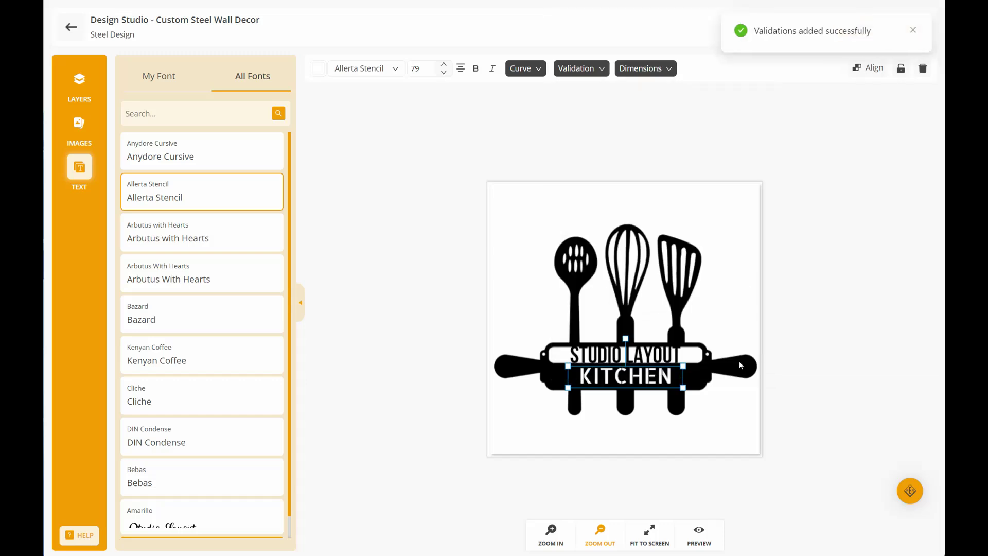
# - Try to rename the layer of the KITCHEN text box as "Bottom Text"
pyautogui.click(649, 358)
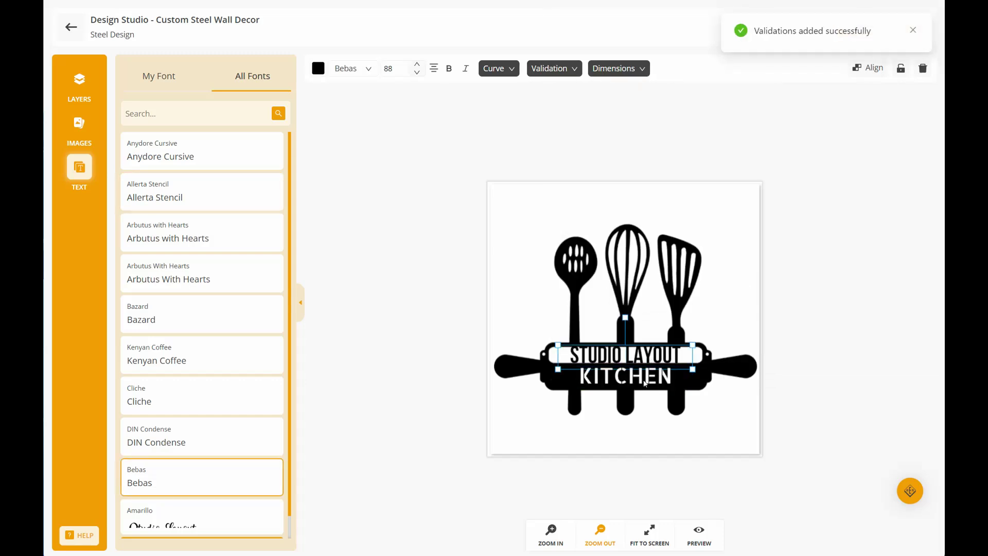
pyautogui.click(647, 380)
pyautogui.click(65, 86)
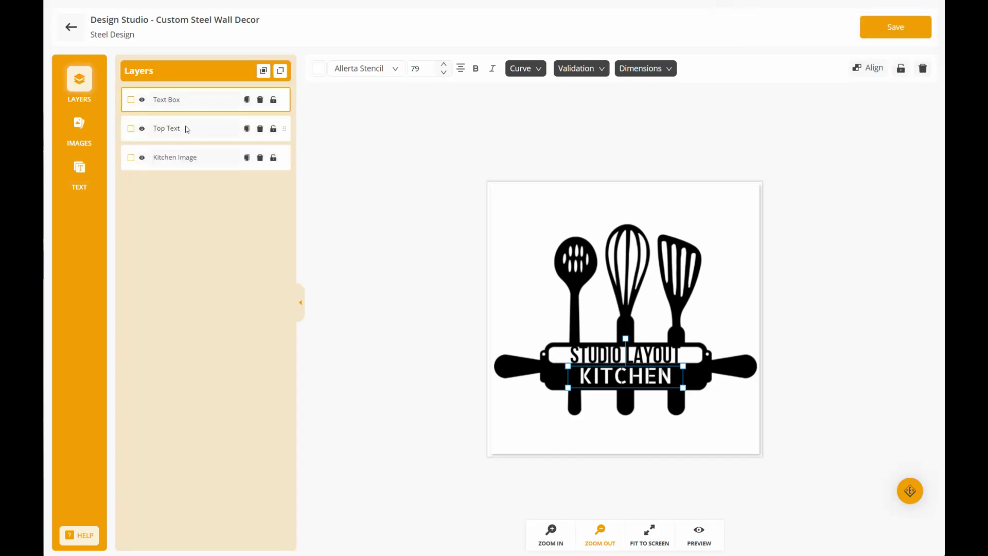
pyautogui.doubleClick(186, 101)
pyautogui.moveTo(185, 98); pyautogui.dragTo(155, 99)
pyautogui.write('BOTTOM')
pyautogui.press('BackSpace')
pyautogui.press('BackSpace')
pyautogui.press('BackSpace')
pyautogui.press('BackSpace')
pyautogui.write('Bottom Text')
# - Replace the wording of the Bebas text in the rolling pin's opening with "GRANDMA'S"
pyautogui.click(651, 357)
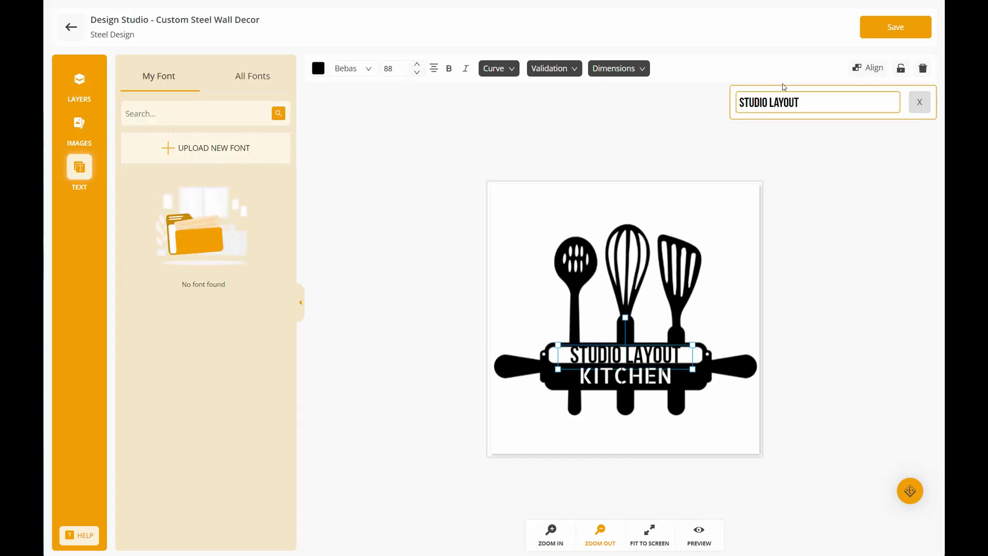
pyautogui.moveTo(802, 103); pyautogui.dragTo(741, 100)
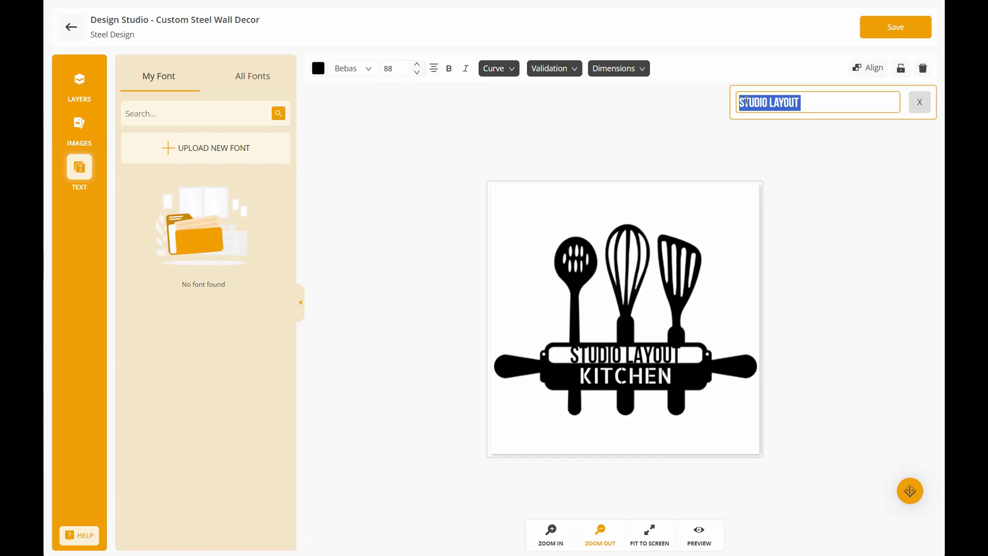
pyautogui.write('GRAM')
pyautogui.press('BackSpace')
pyautogui.write("NDMA'S")
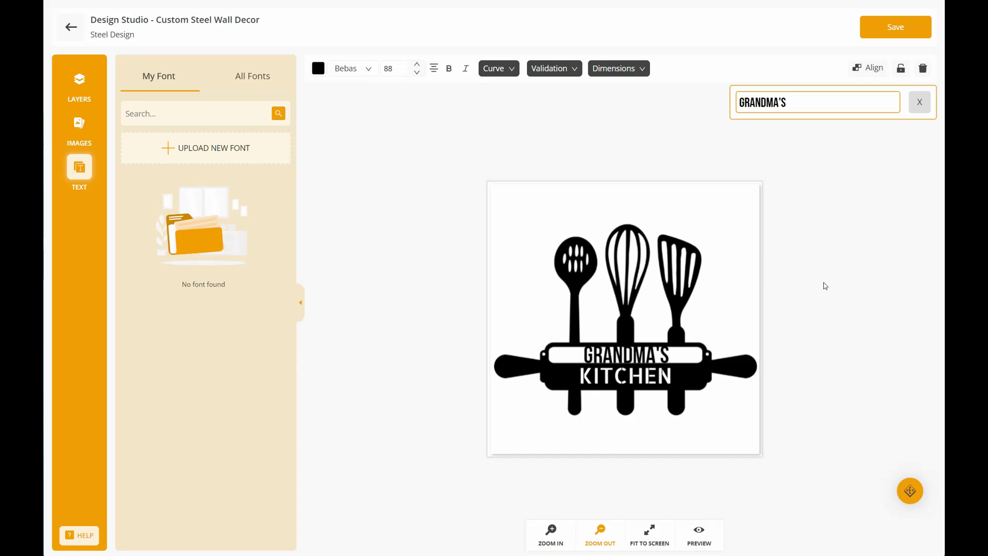
pyautogui.press('Return')
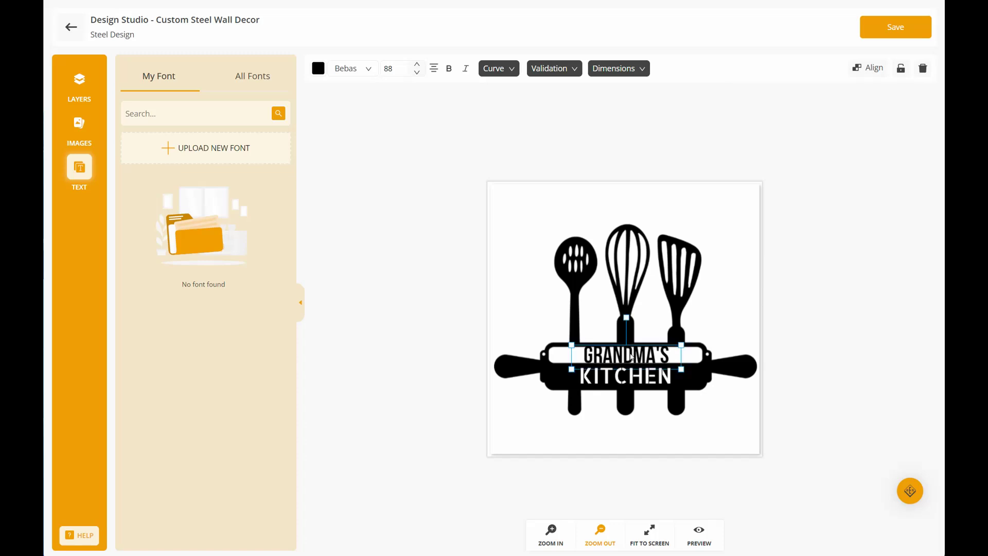
# - Examine up close how the GRANDMA'S letters meet the opening's edges and check which layer holds each text box
pyautogui.click(551, 535)
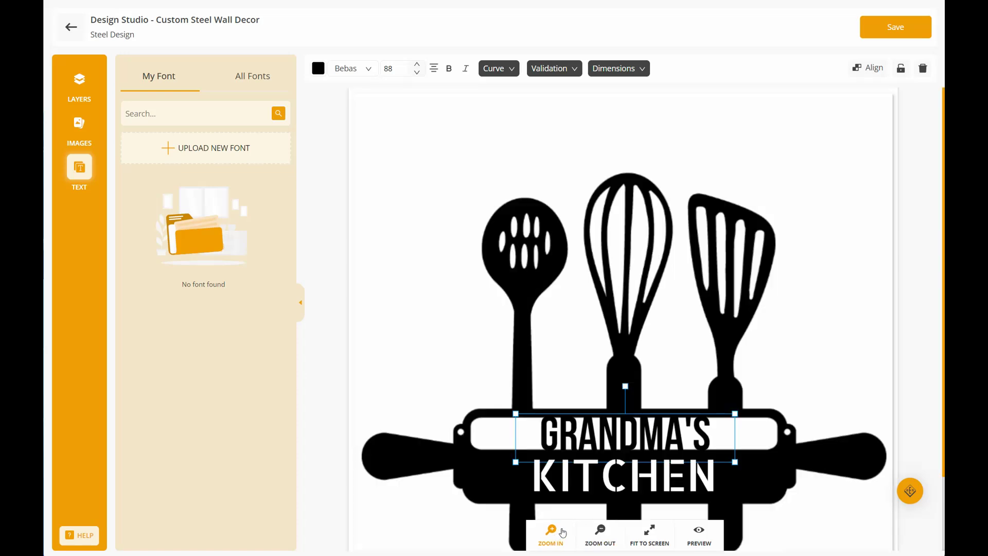
pyautogui.click(845, 378)
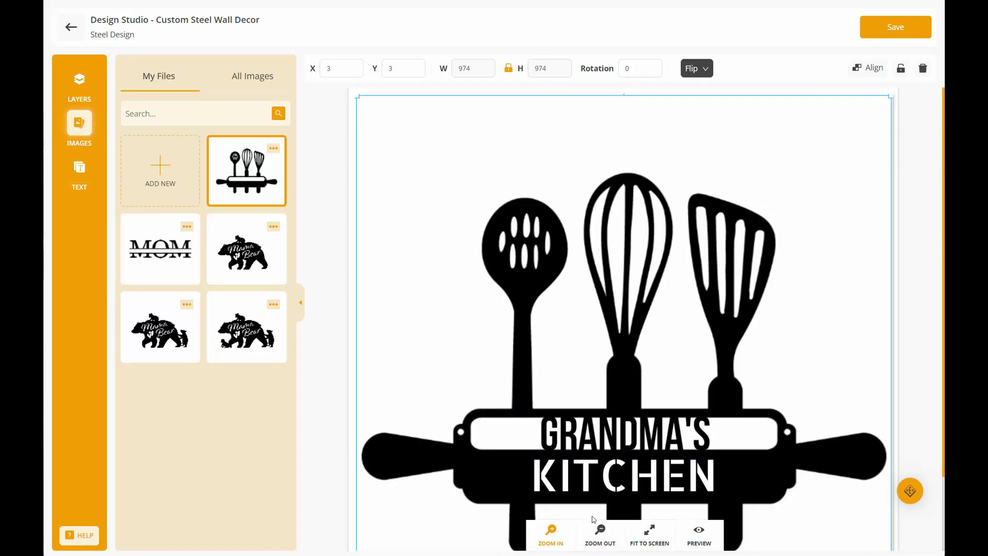
pyautogui.click(601, 537)
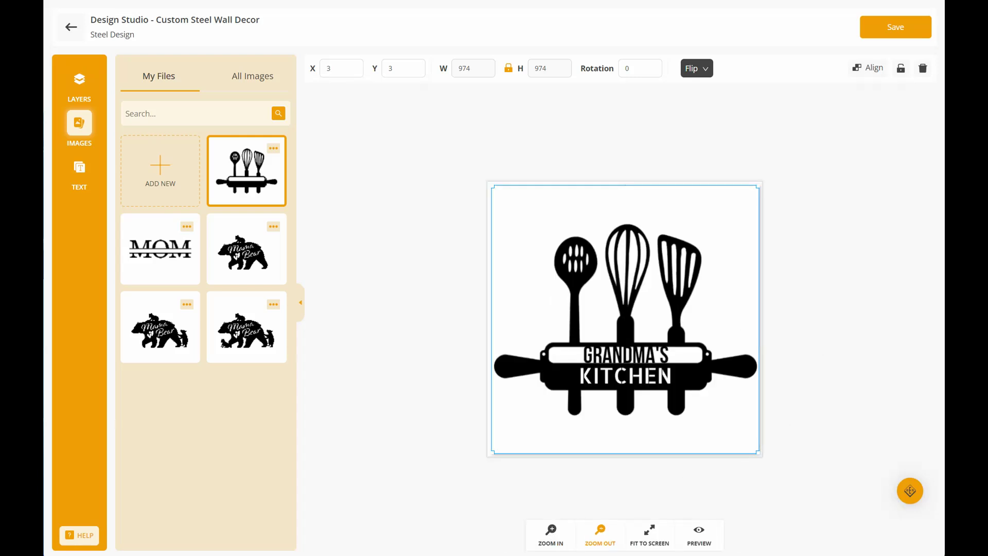
pyautogui.click(79, 82)
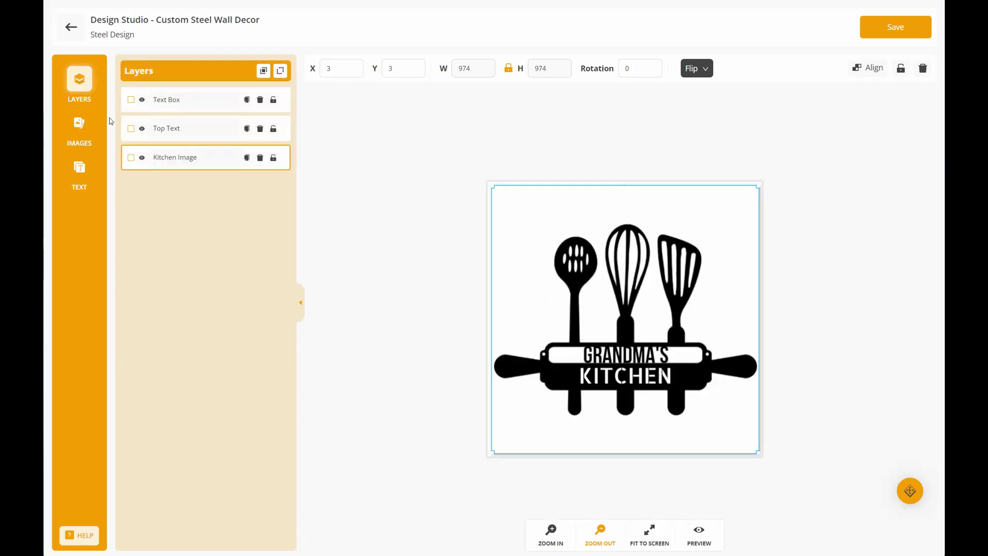
pyautogui.click(206, 103)
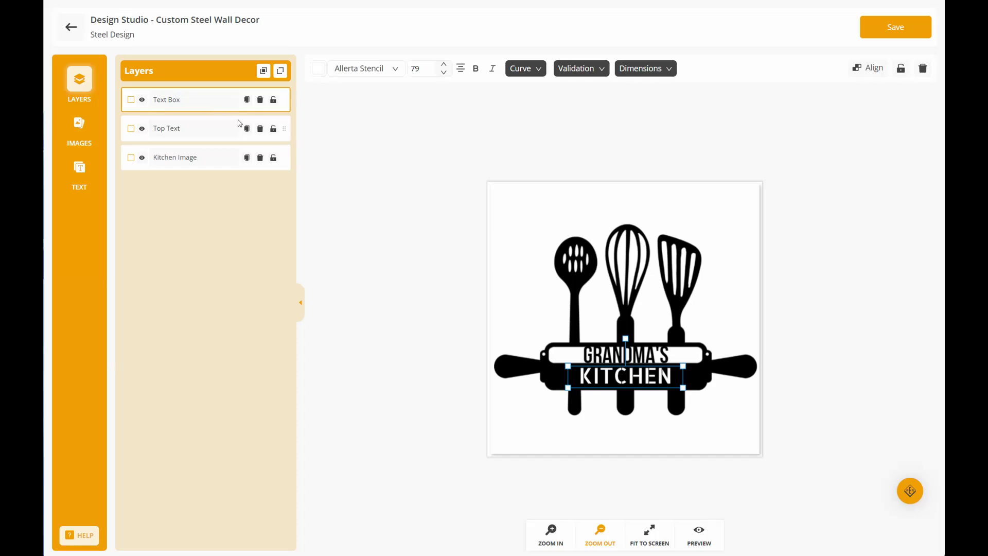
pyautogui.click(274, 101)
pyautogui.click(195, 130)
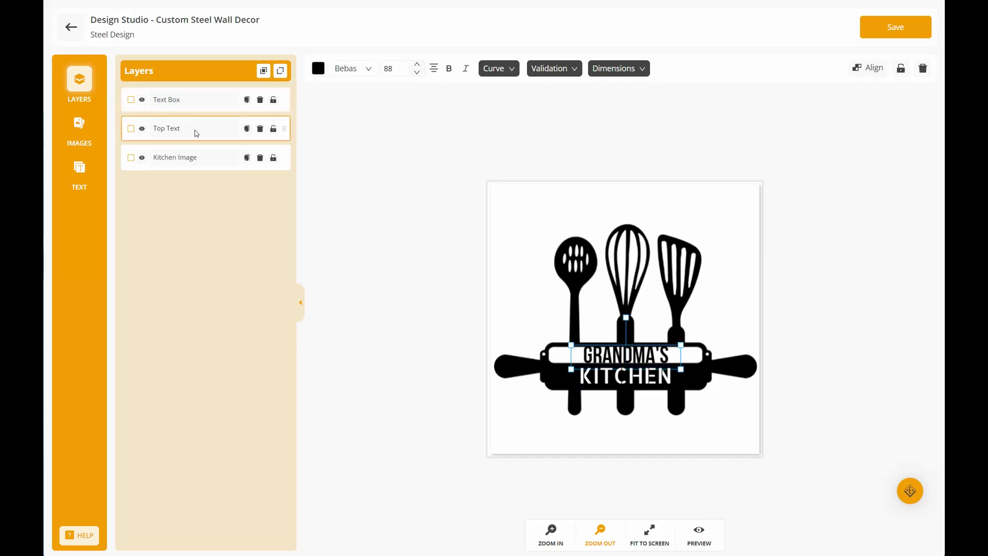
pyautogui.click(641, 382)
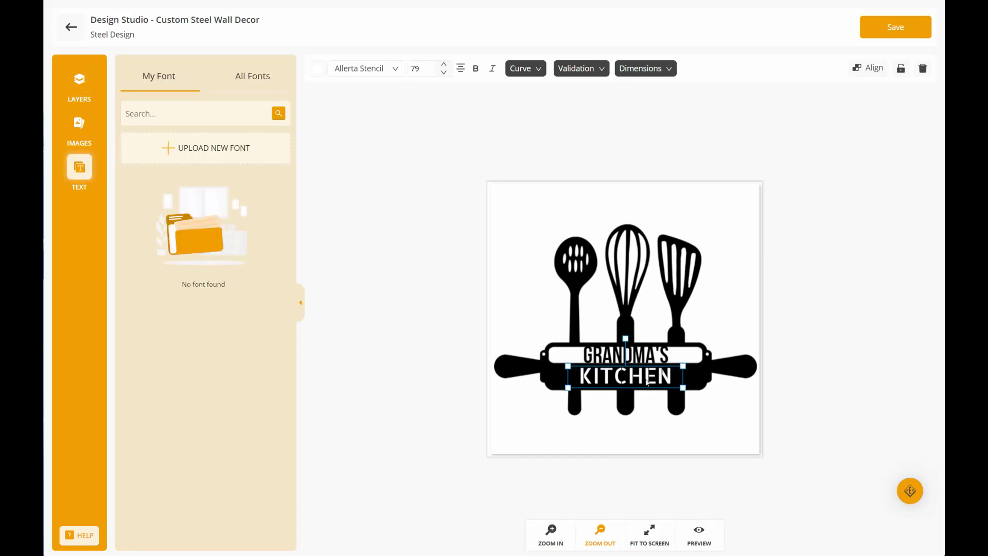
# - Retry naming the KITCHEN text layer "Bottom Text" and delete that layer from the design
pyautogui.click(79, 83)
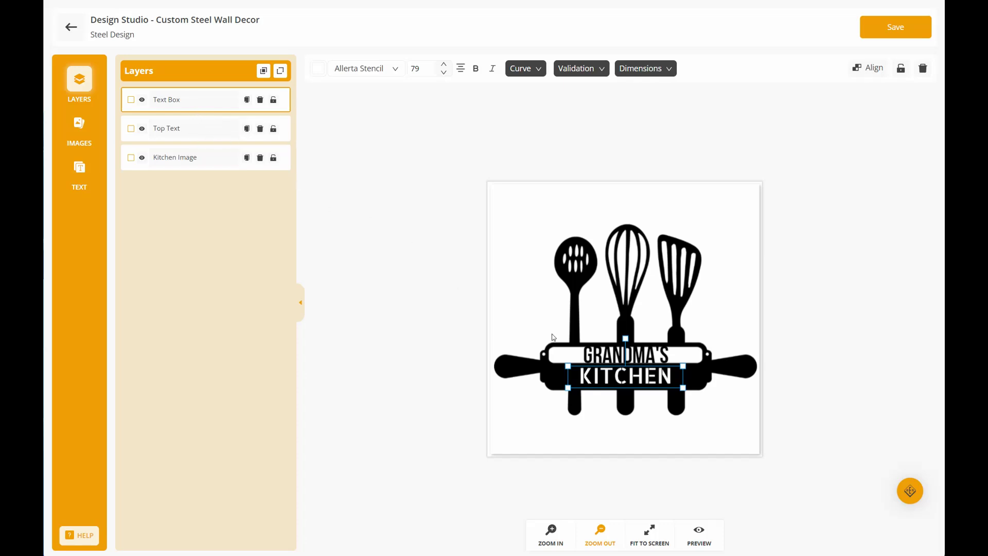
pyautogui.click(179, 99)
pyautogui.doubleClick(169, 100)
pyautogui.write('B')
pyautogui.write('ottom Text')
pyautogui.press('Delete')
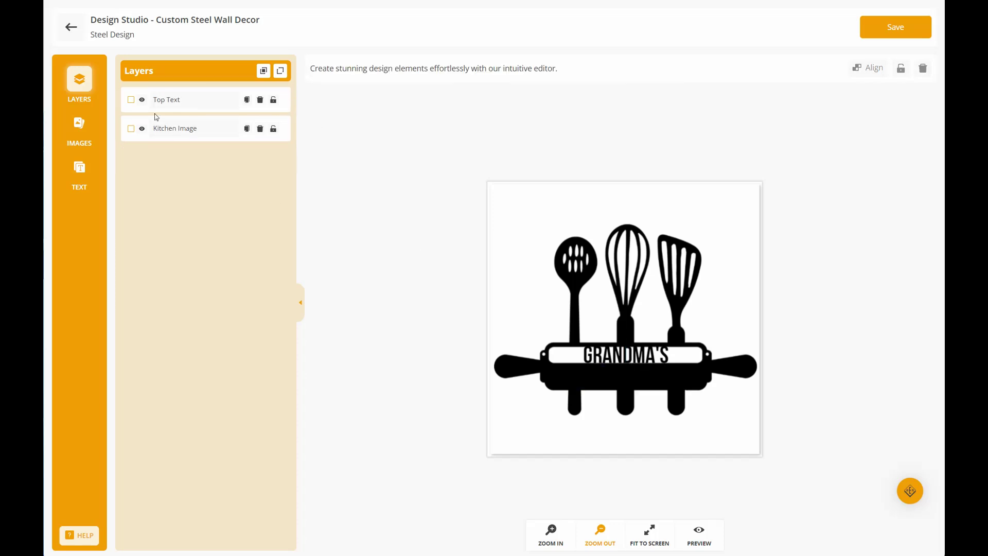
# - Add a new white Allerta Stencil text box at about size 68 on the rolling pin's black band
pyautogui.click(80, 170)
pyautogui.click(253, 77)
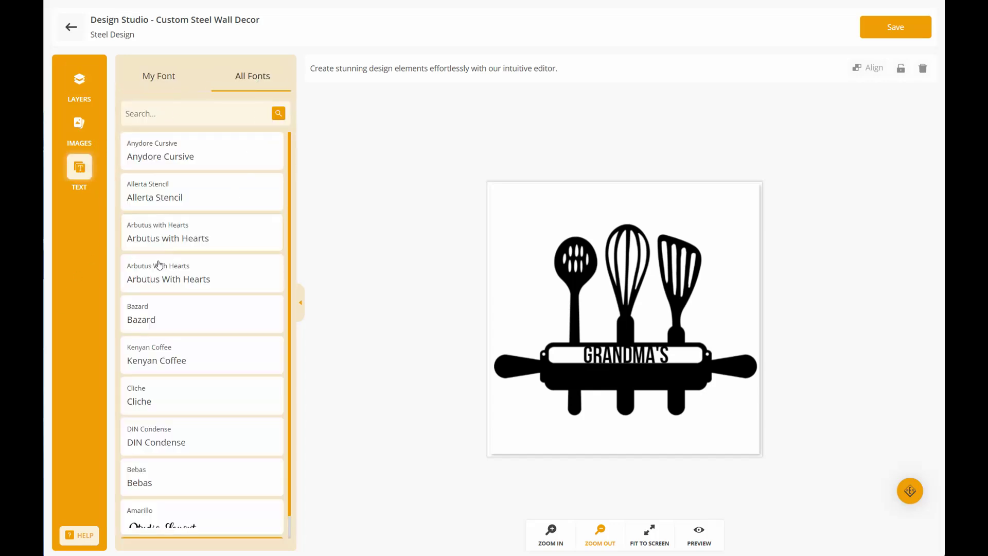
pyautogui.click(165, 194)
pyautogui.moveTo(653, 323); pyautogui.dragTo(738, 386)
pyautogui.moveTo(724, 328); pyautogui.dragTo(674, 378)
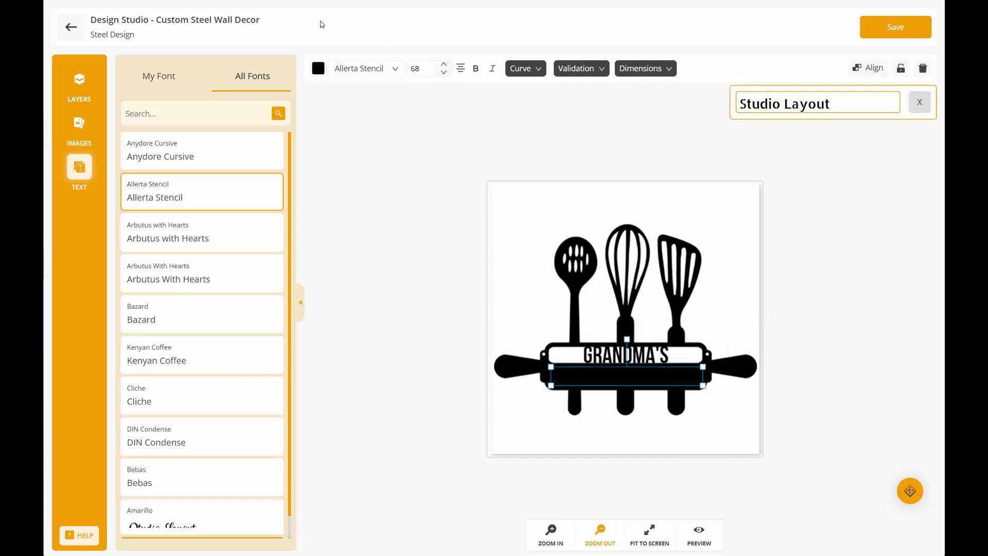
pyautogui.click(318, 68)
pyautogui.click(320, 106)
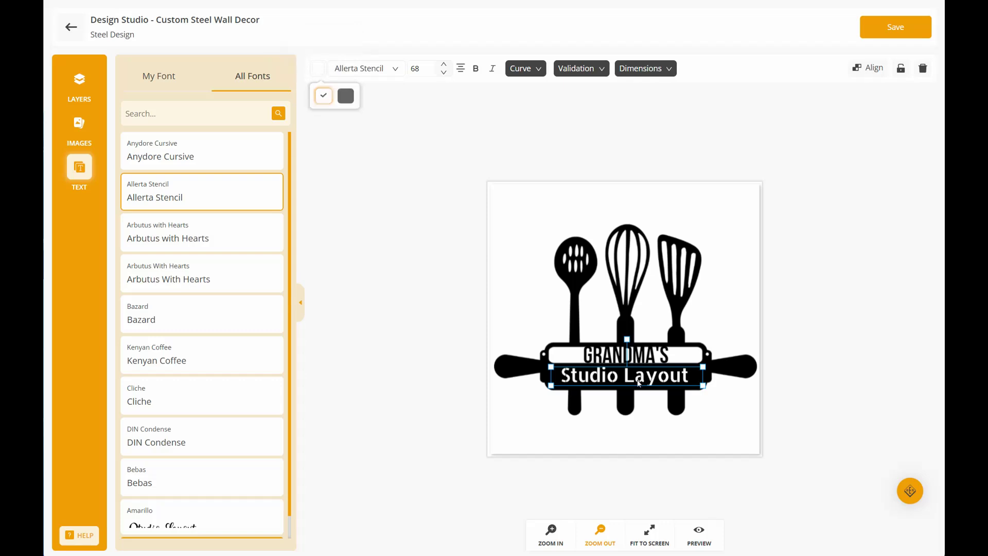
# - Replace the wording of the white Allerta Stencil text on the rolling pin's black band with "KITCHEN"
pyautogui.moveTo(834, 104); pyautogui.dragTo(741, 104)
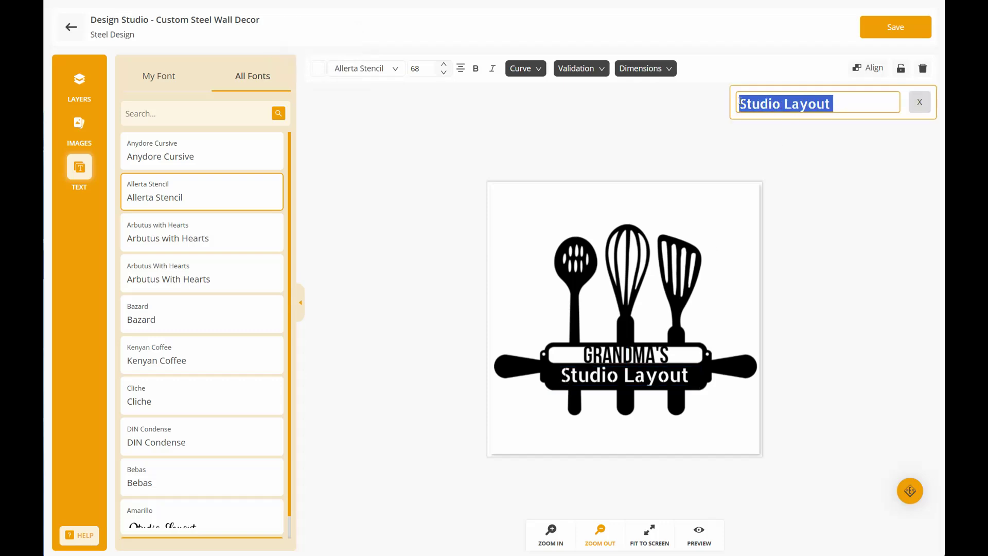
pyautogui.write('KITCHEN')
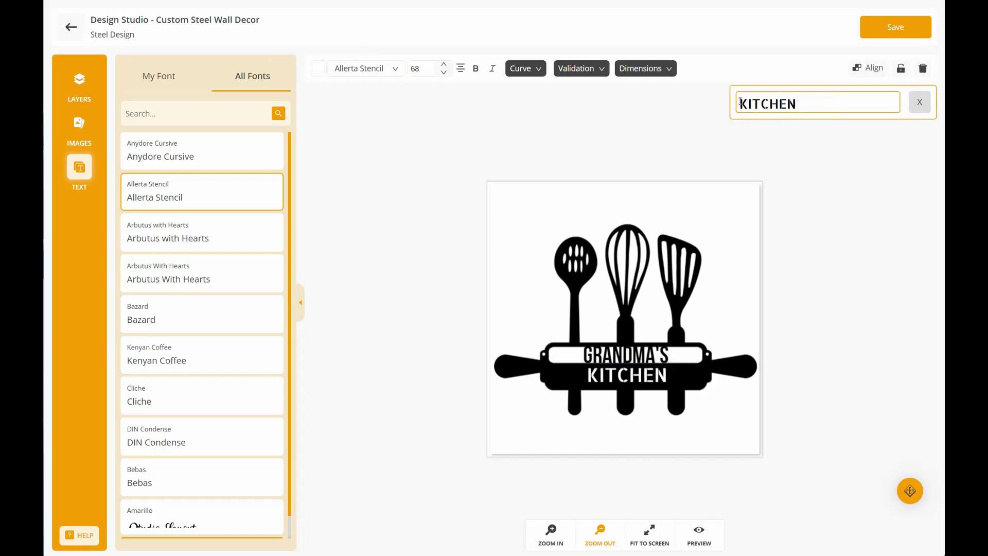
pyautogui.click(649, 374)
# - Enlarge the KITCHEN text to about size 72 and center it horizontally on the canvas
pyautogui.moveTo(577, 365); pyautogui.dragTo(622, 378)
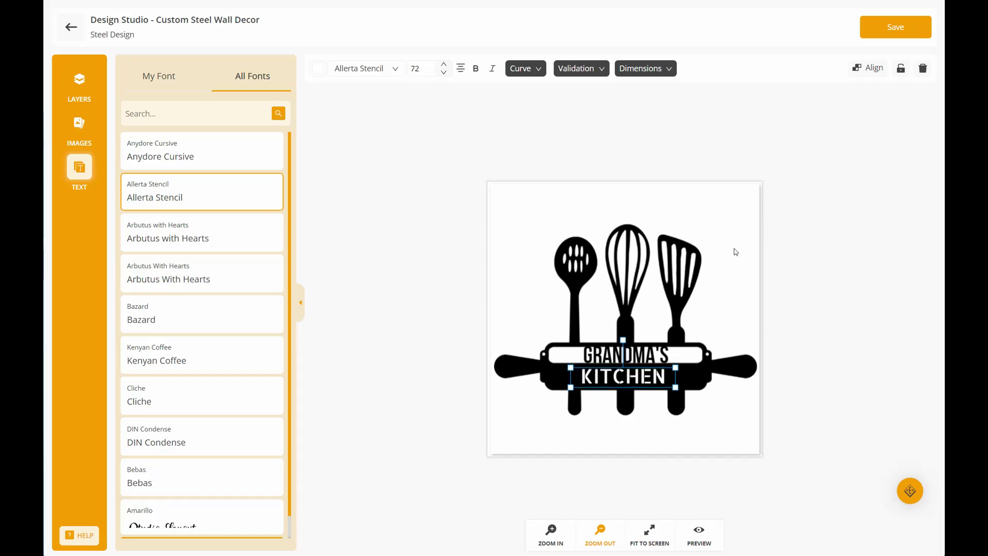
pyautogui.click(868, 68)
pyautogui.click(772, 223)
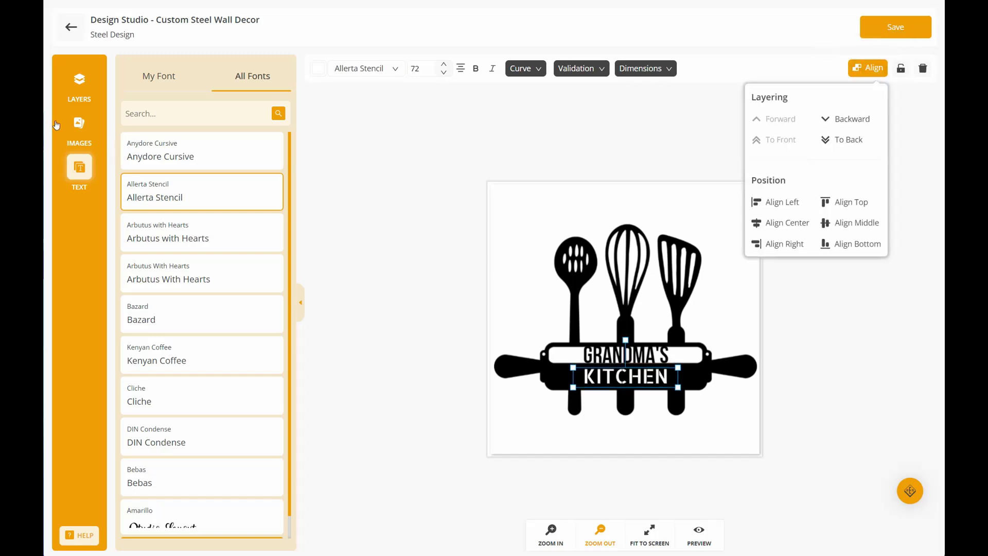
# - Rename the KITCHEN text layer "Bottom Text" and move the Top Text layer above it
pyautogui.click(78, 82)
pyautogui.moveTo(184, 99); pyautogui.dragTo(156, 101)
pyautogui.write('Bottom Text')
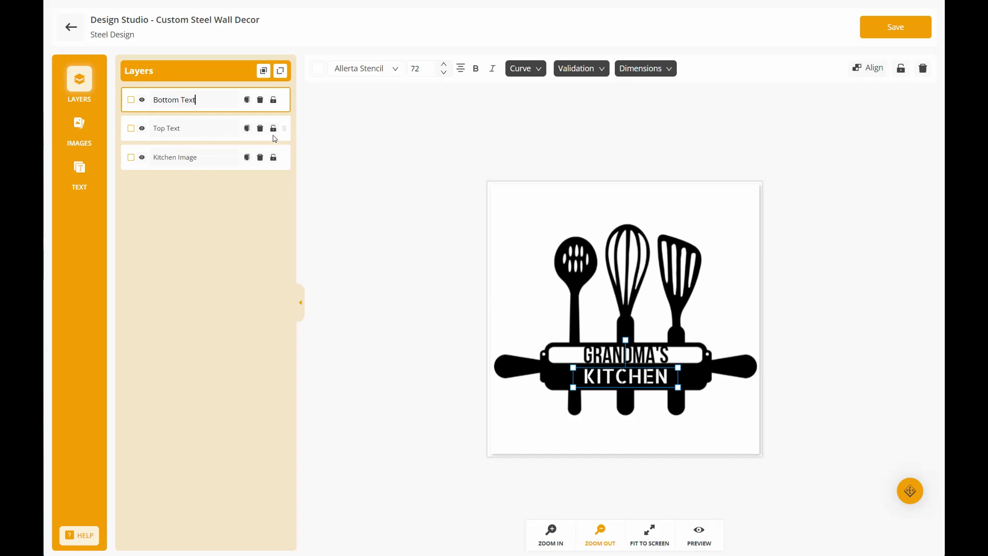
pyautogui.moveTo(284, 129); pyautogui.dragTo(285, 96)
pyautogui.click(189, 100)
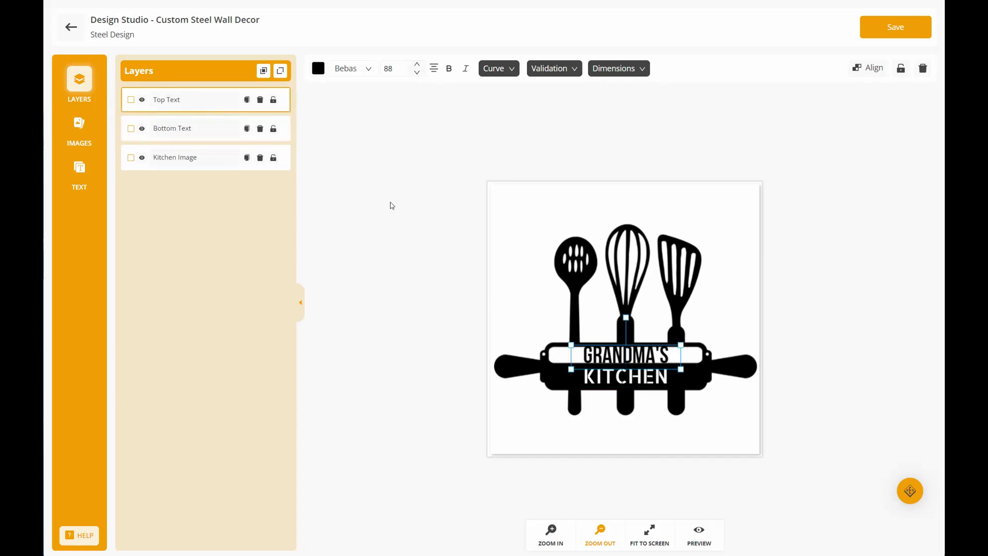
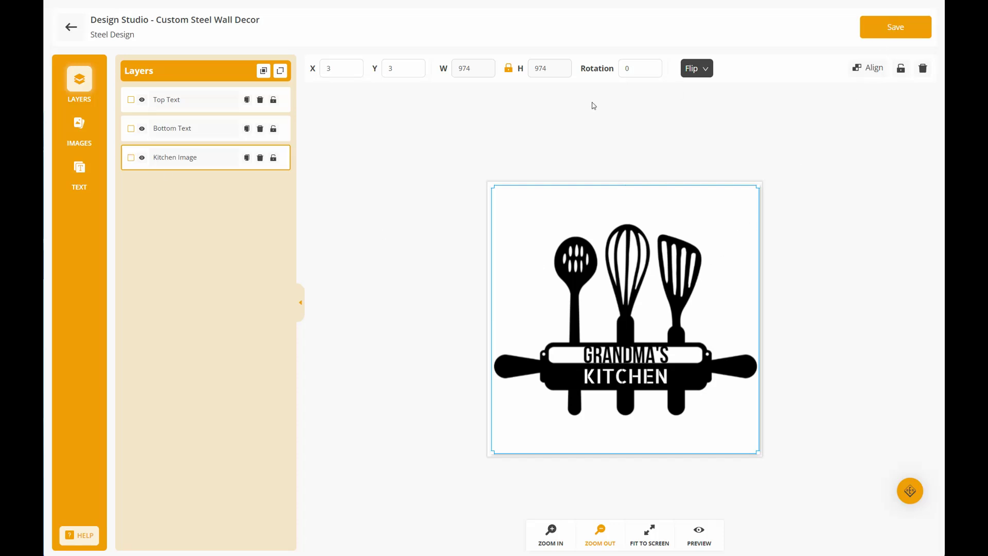
# - Try a Y position of 590 for the GRANDMA'S text
pyautogui.click(624, 271)
pyautogui.click(614, 352)
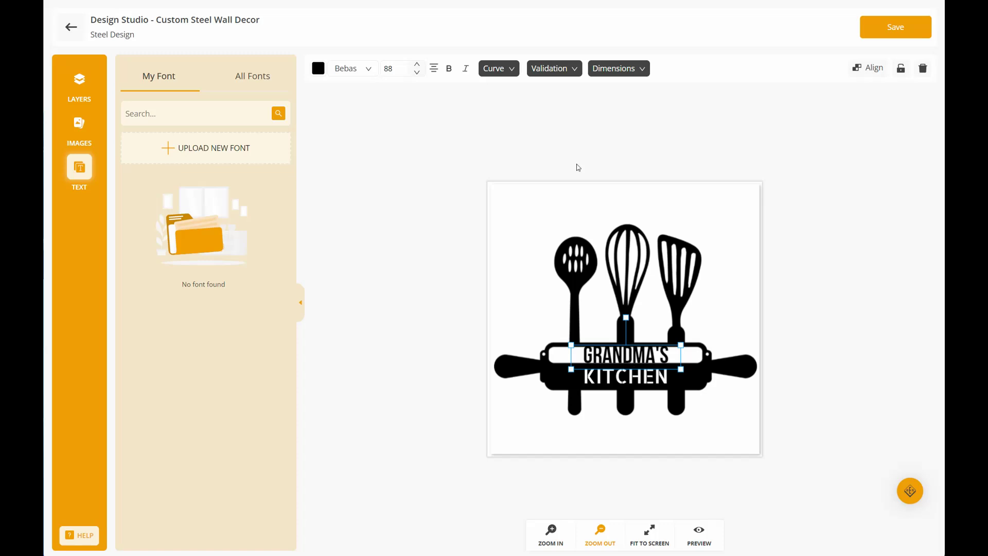
pyautogui.click(607, 73)
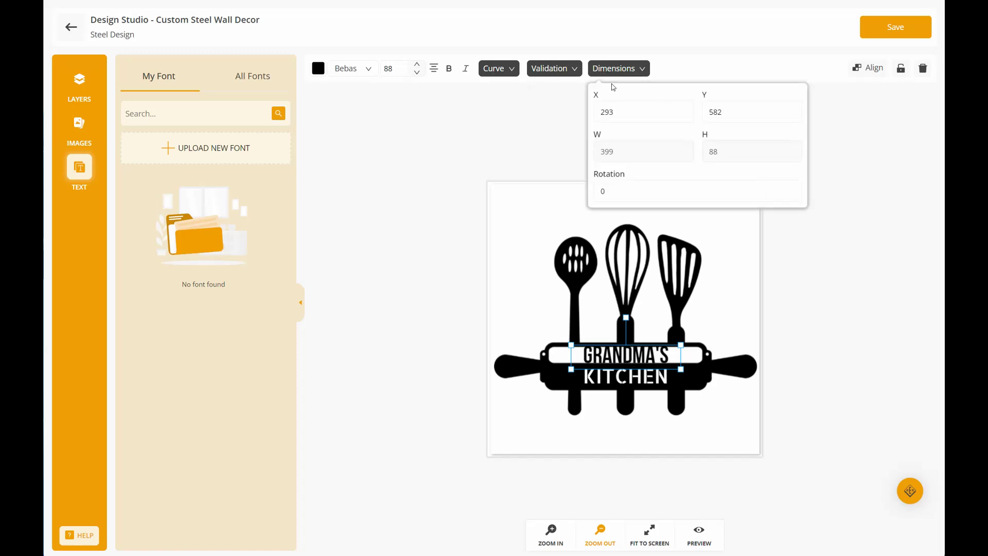
pyautogui.click(735, 114)
pyautogui.press('BackSpace')
pyautogui.write('3')
pyautogui.press('BackSpace')
pyautogui.write('2')
pyautogui.press('BackSpace')
pyautogui.press('BackSpace')
pyautogui.write('90')
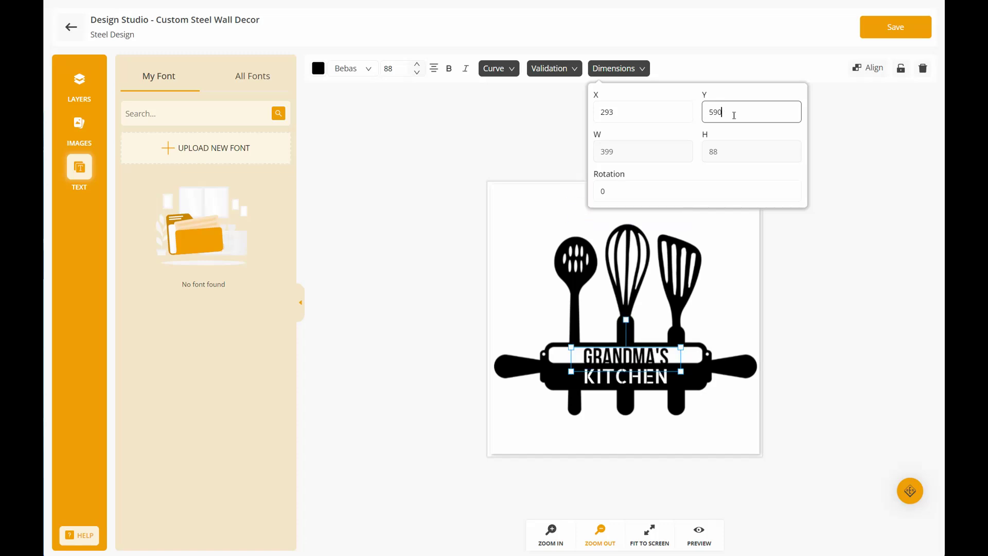
# - Set the GRANDMA'S text's Y position back to 582 and deselect it
pyautogui.press('BackSpace')
pyautogui.press('BackSpace')
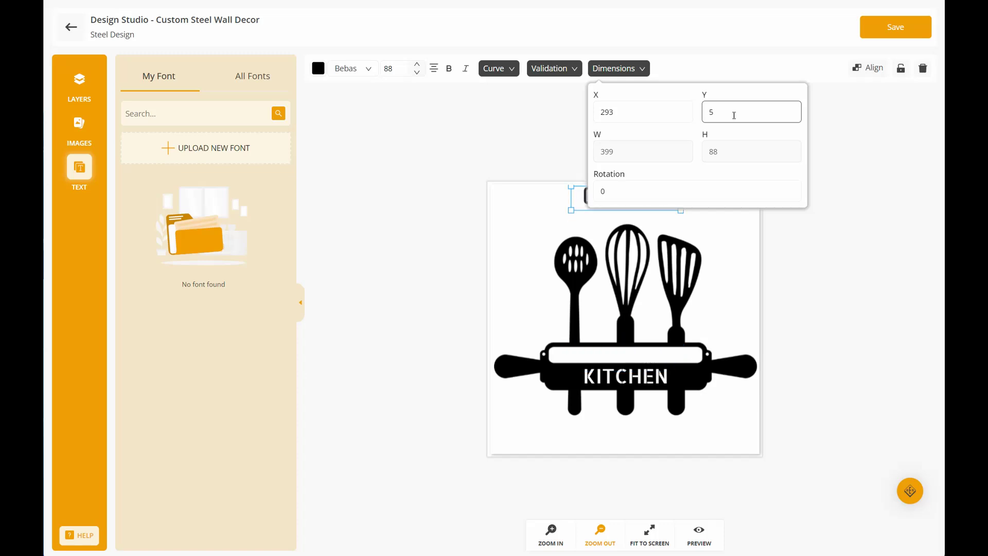
pyautogui.write('82')
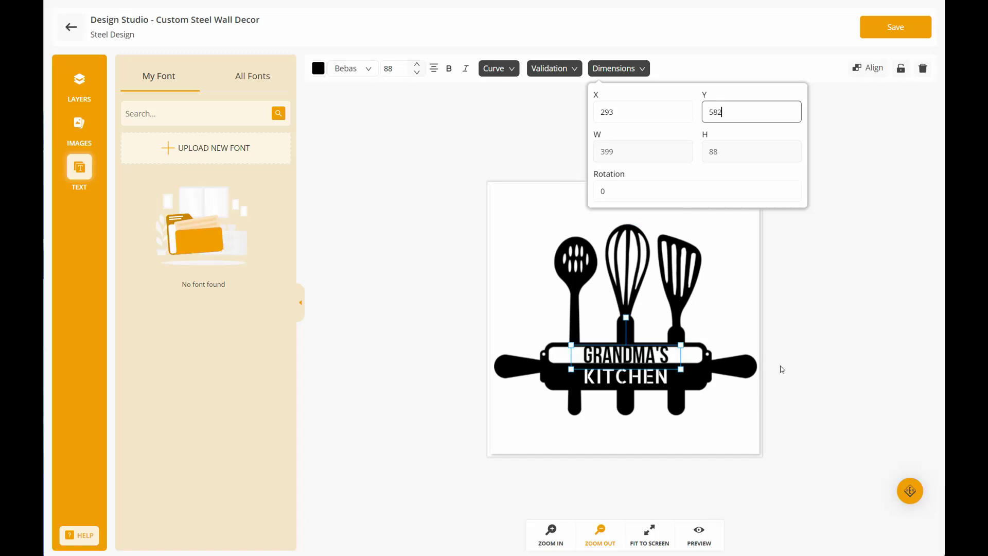
pyautogui.click(789, 361)
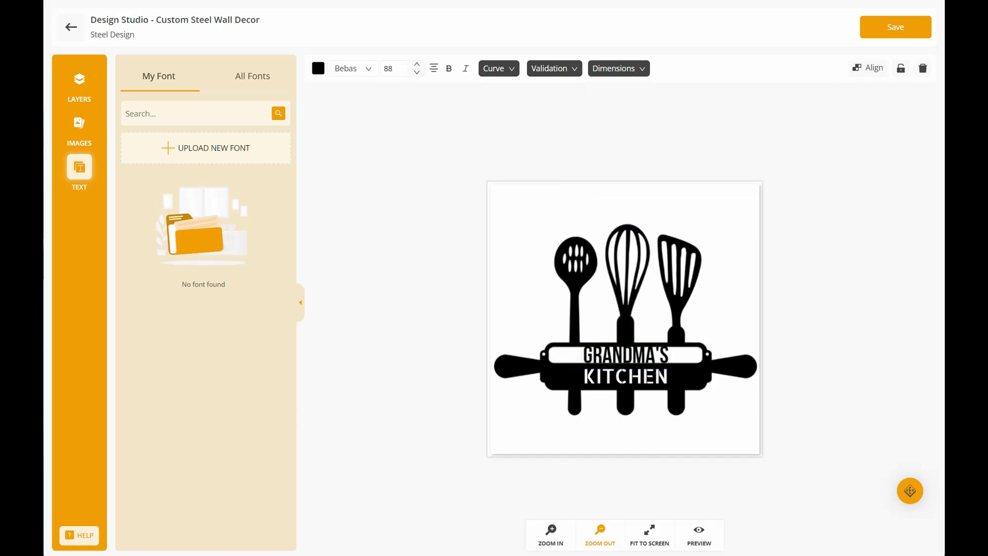
# - Open the design preview for saving and enter "Grandma's" as the Top Text personalization
pyautogui.click(906, 32)
pyautogui.click(651, 362)
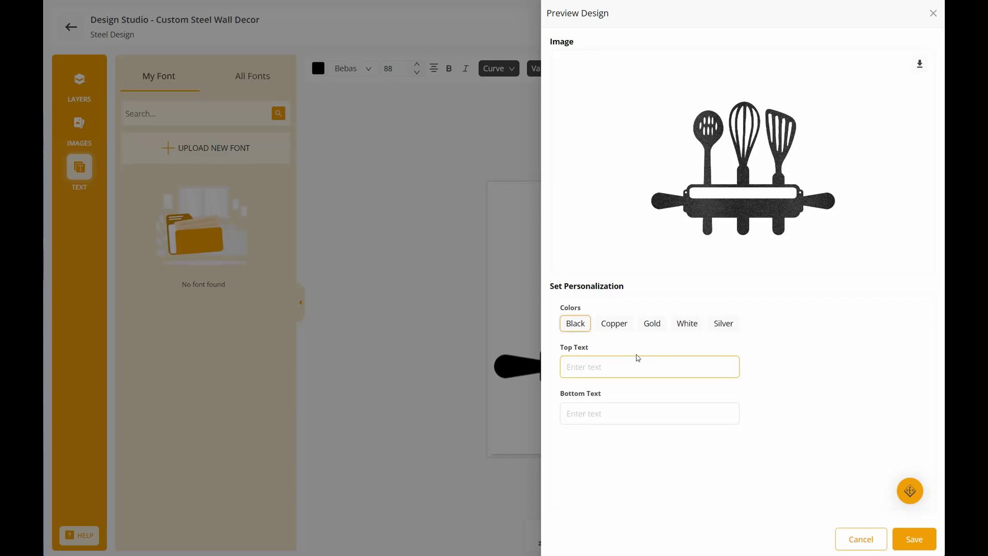
pyautogui.write("Grandma's")
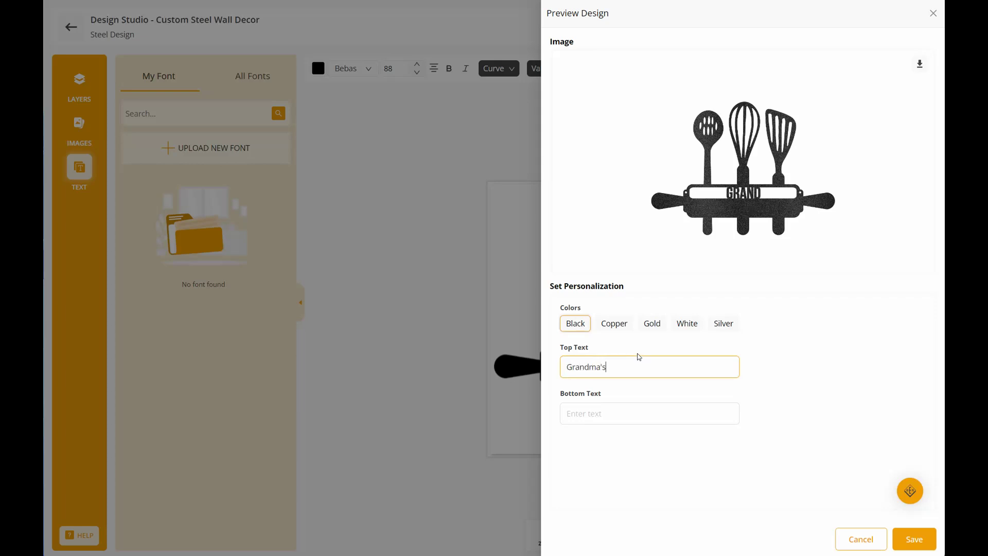
# - Try appending " Kitch" to the Top Text personalization to test its character limit, and remove the addition
pyautogui.write(' Kitch')
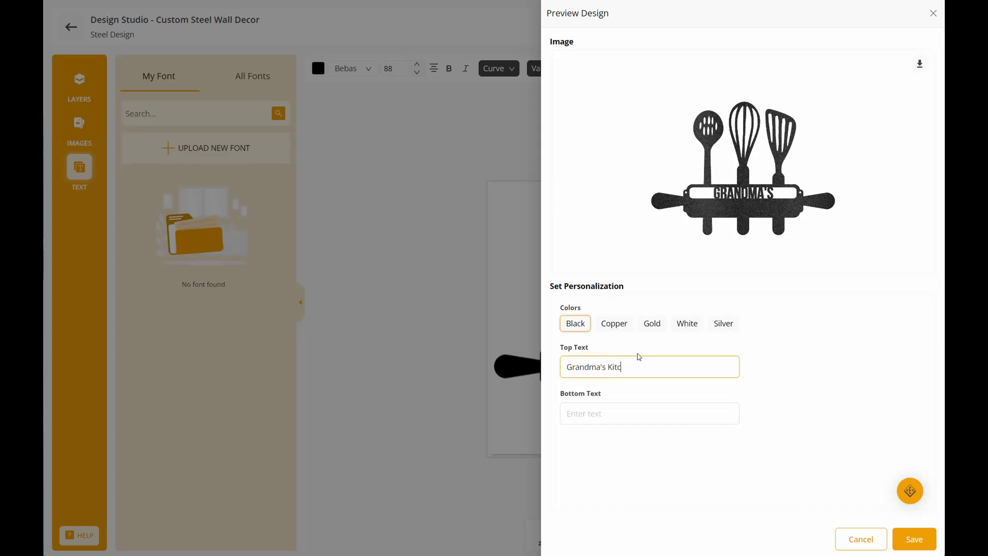
pyautogui.press('BackSpace')
pyautogui.press('BackSpace')
pyautogui.press('BackSpace')
pyautogui.press('BackSpace')
pyautogui.press('BackSpace')
pyautogui.press('BackSpace')
# - Enter "kitchen" as the Bottom Text personalization and save the steel design
pyautogui.click(627, 406)
pyautogui.write('kitchen')
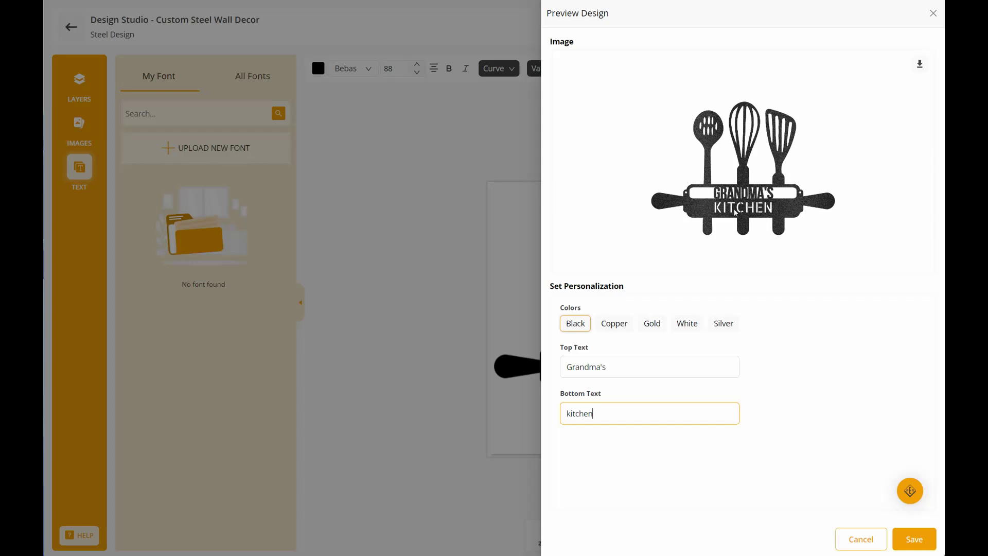
pyautogui.click(921, 540)
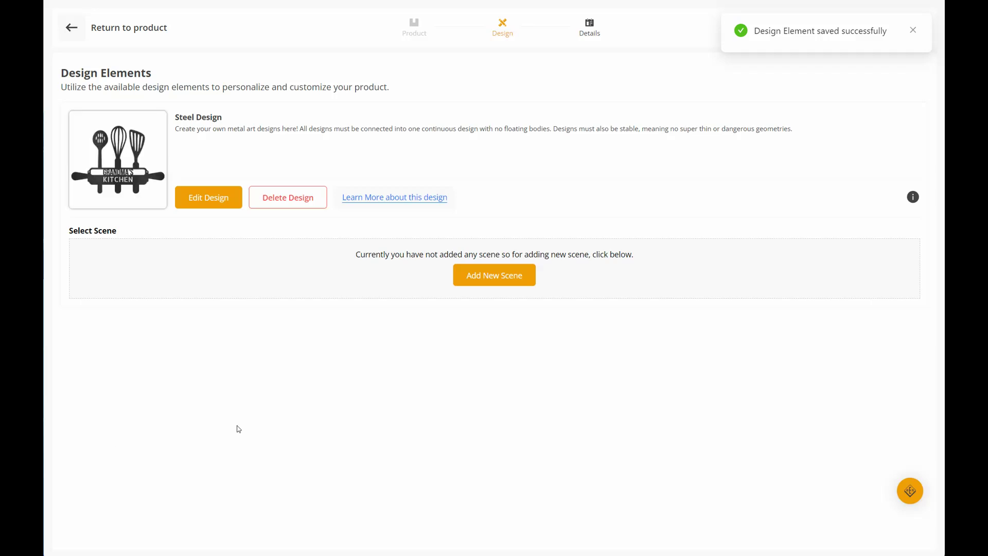
# - Open the scene selection for the steel design and enable the stock Kitchen mockup scene
pyautogui.click(491, 276)
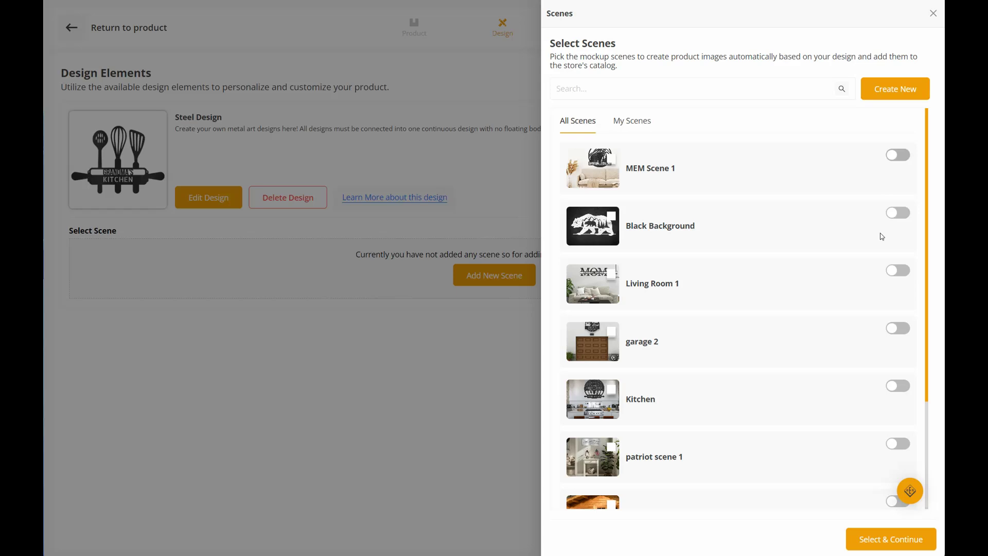
pyautogui.click(891, 389)
pyautogui.click(611, 390)
pyautogui.click(638, 129)
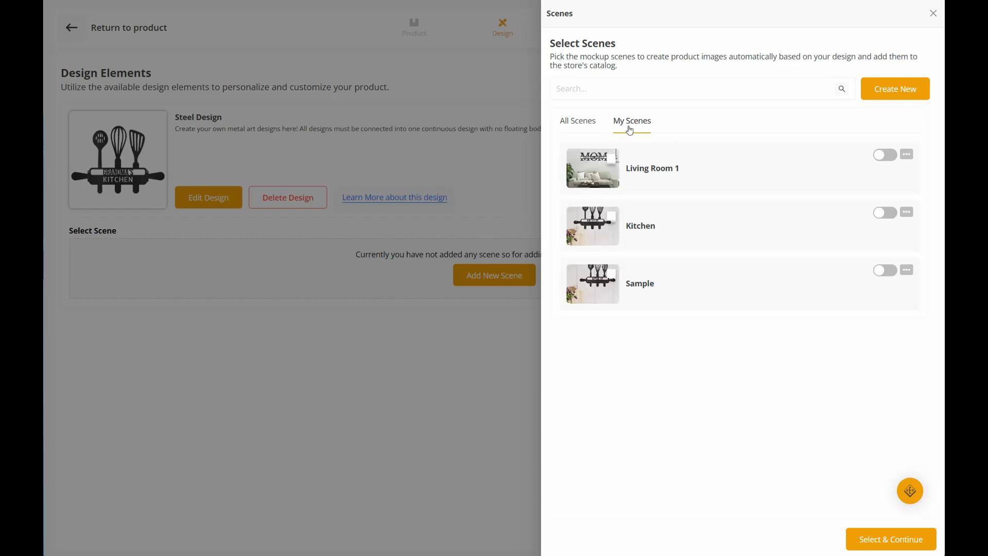
pyautogui.click(577, 122)
pyautogui.scroll(-3, 659, 432)
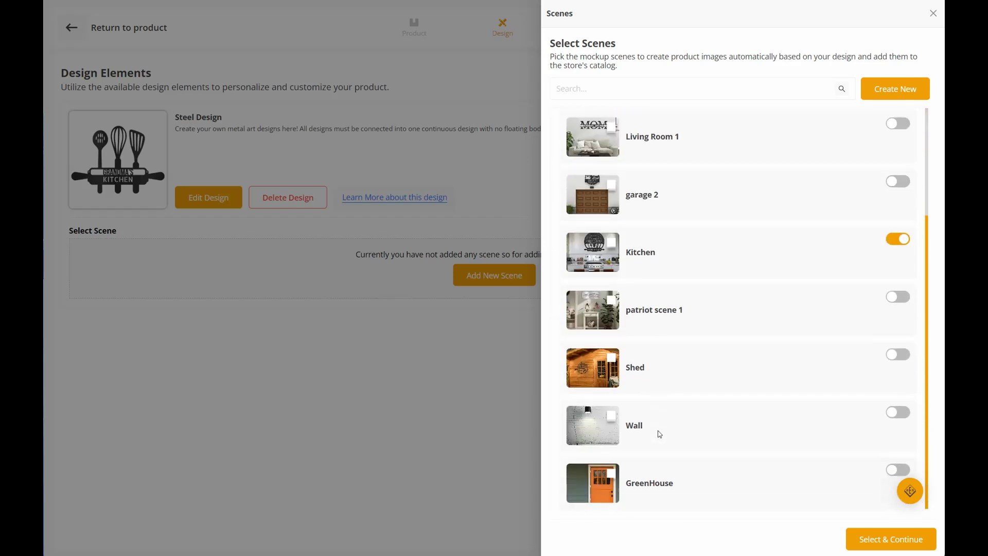
pyautogui.scroll(3, 658, 432)
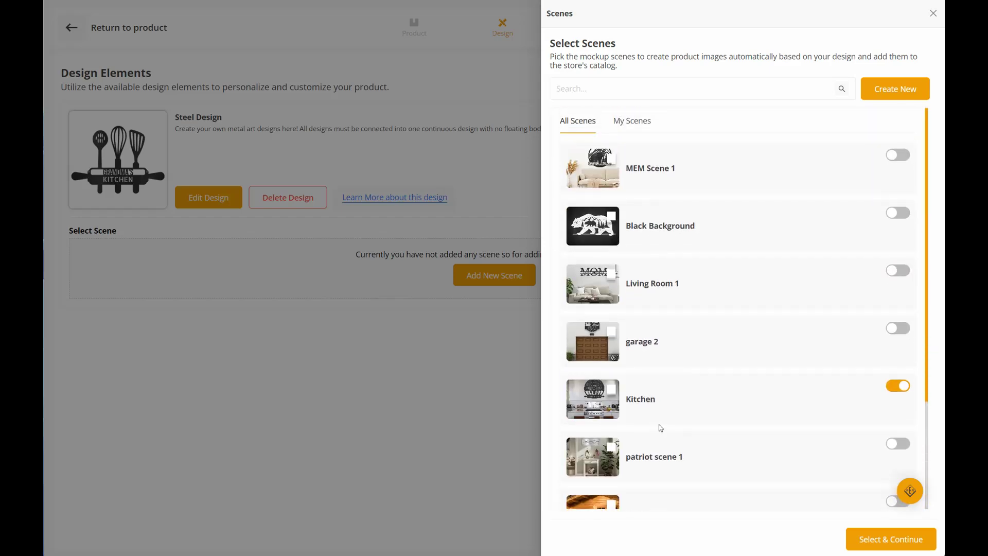
# - Create a new custom mockup scene titled "Kitchen" with a width and height of 1000
pyautogui.click(639, 128)
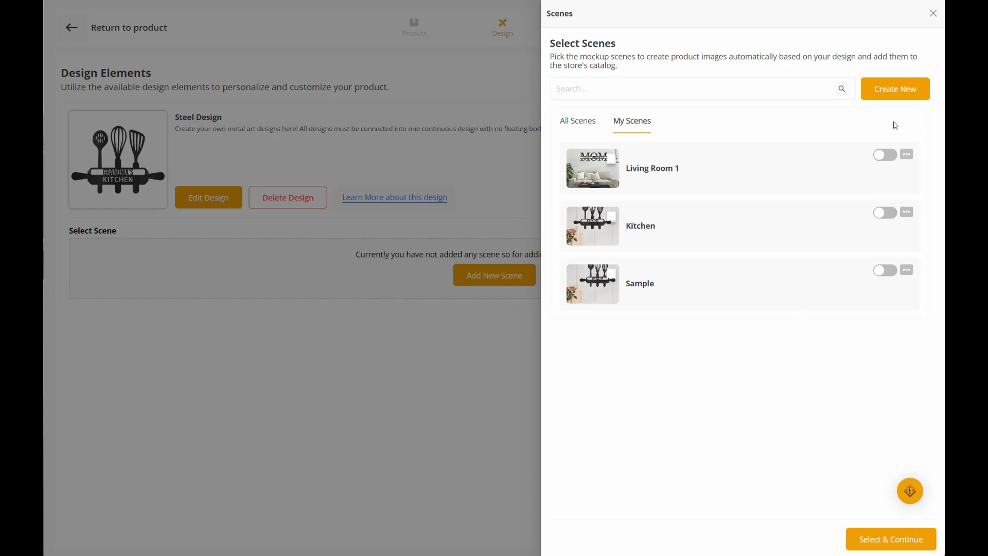
pyautogui.click(897, 91)
pyautogui.click(381, 299)
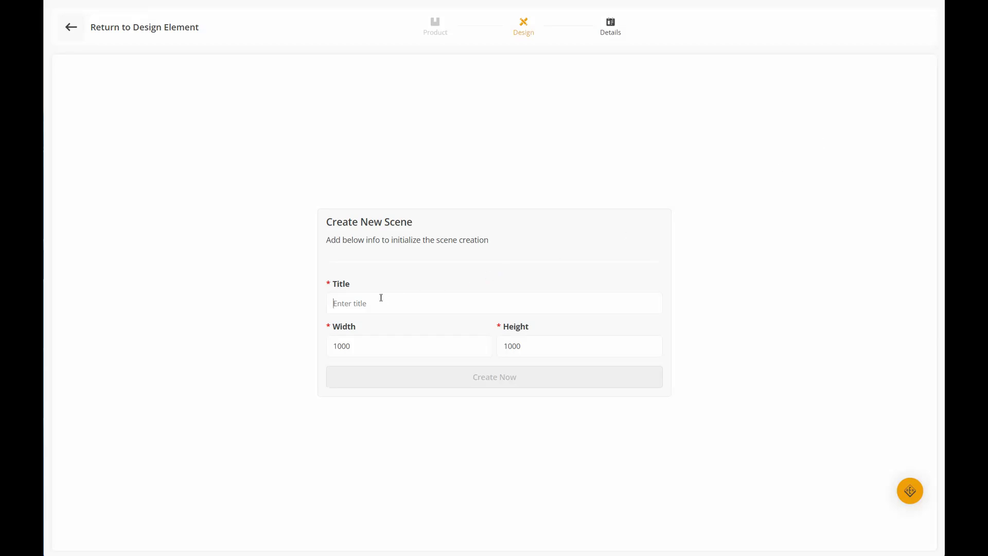
pyautogui.write('Kitchen')
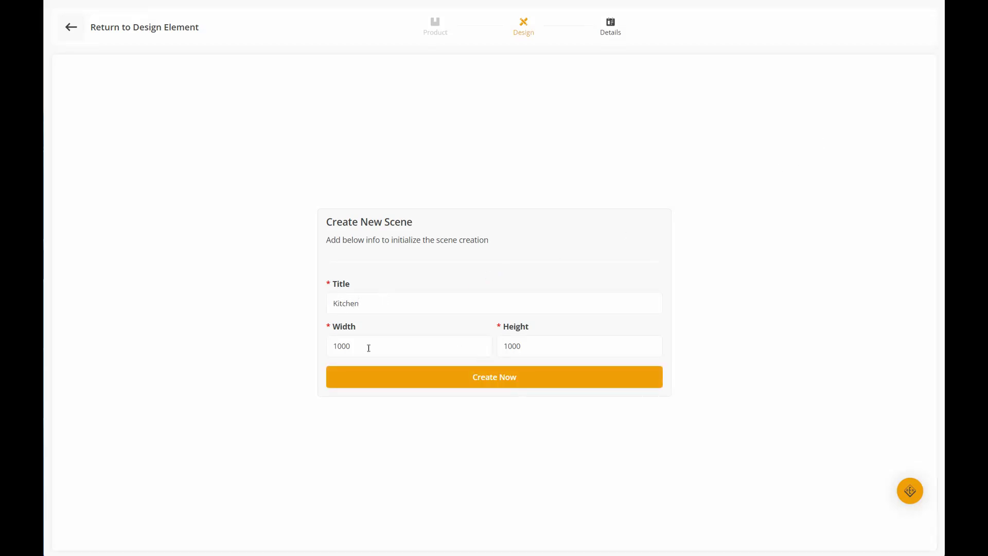
pyautogui.click(527, 373)
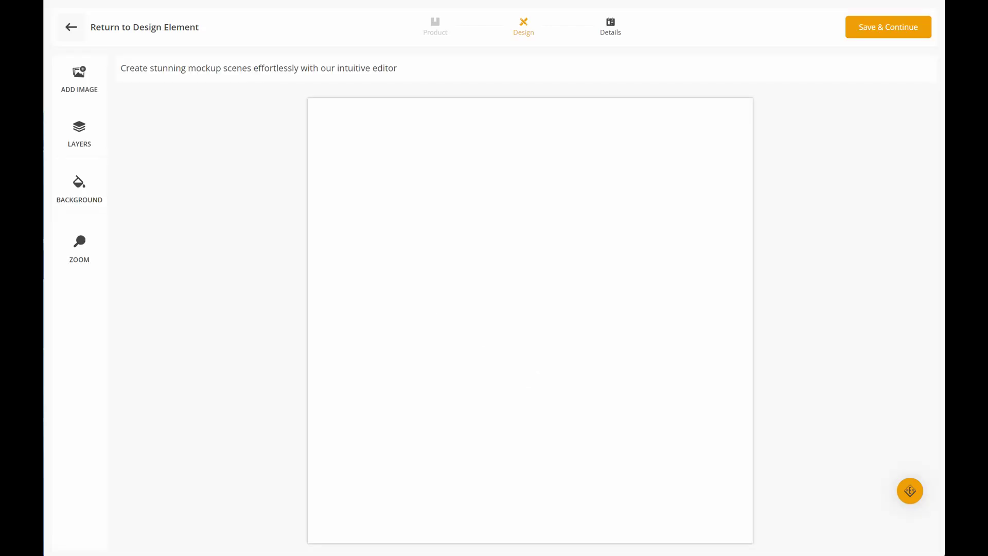
# - Move the kitchen design to about X 231, Y 94 and apply the panelled wall background with the tulips and cutting boards
pyautogui.moveTo(379, 287); pyautogui.dragTo(458, 307)
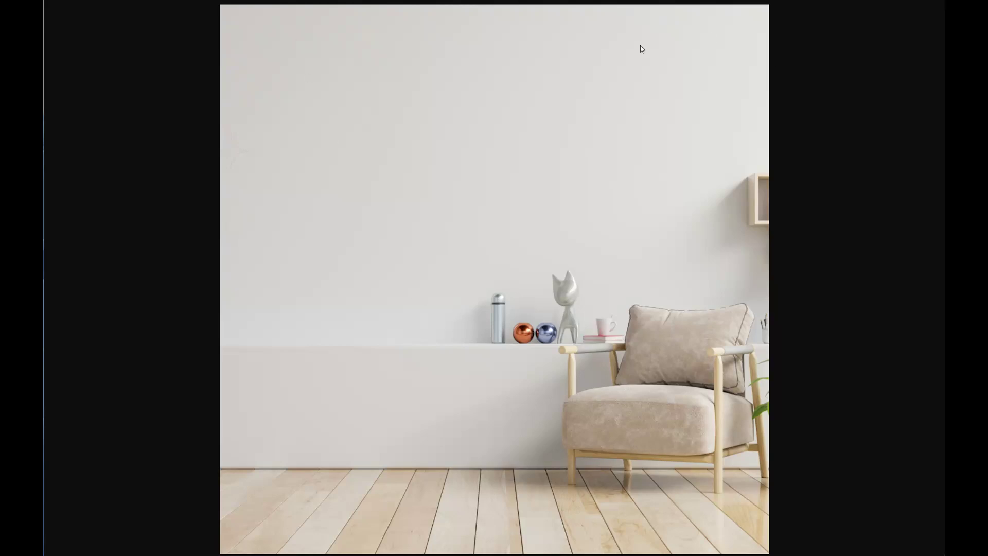
pyautogui.hotkey('alt', 'Left')
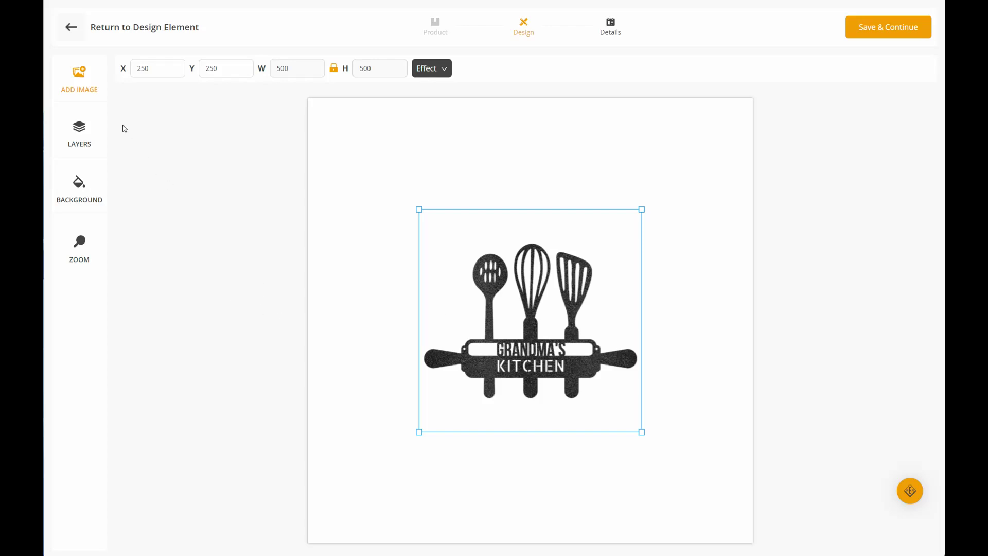
pyautogui.moveTo(510, 347); pyautogui.dragTo(502, 277)
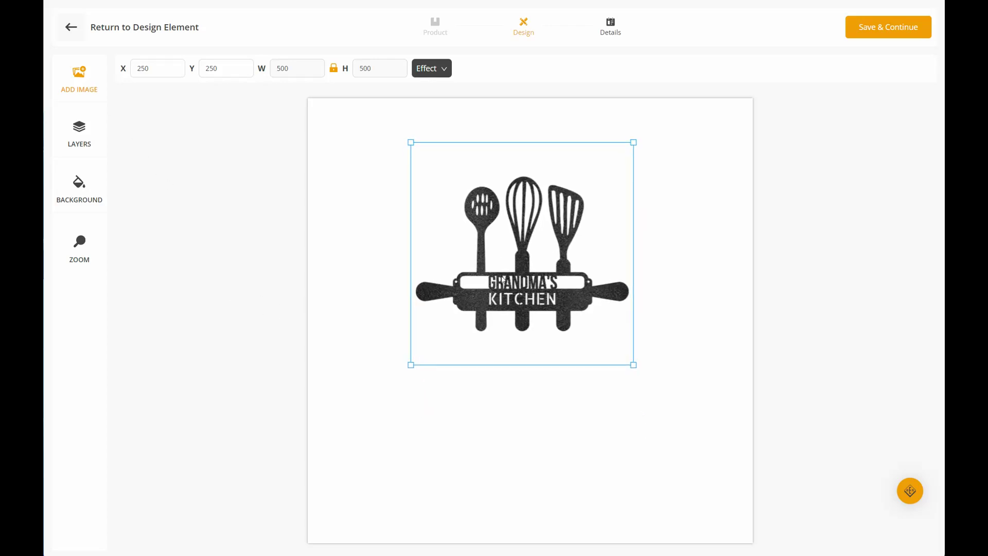
pyautogui.click(80, 193)
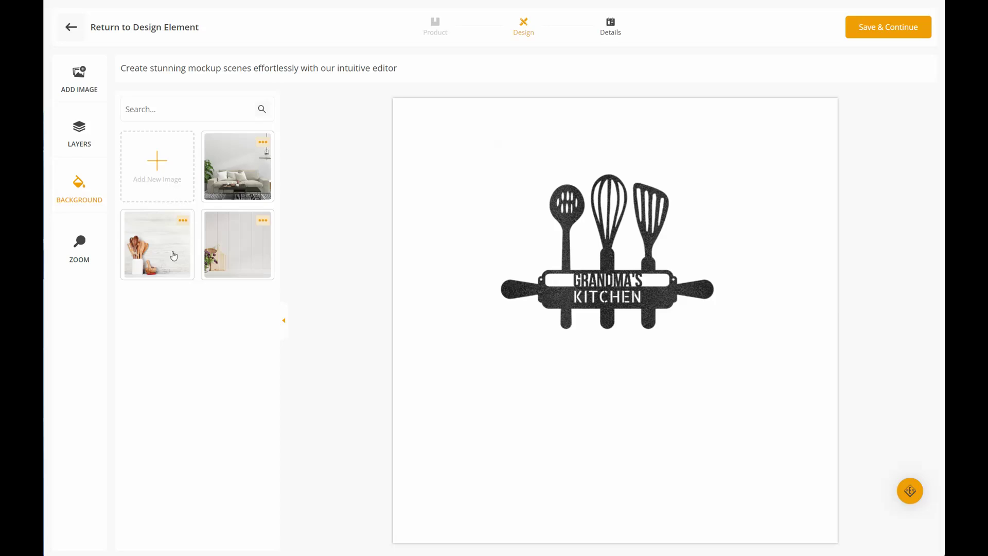
pyautogui.click(242, 253)
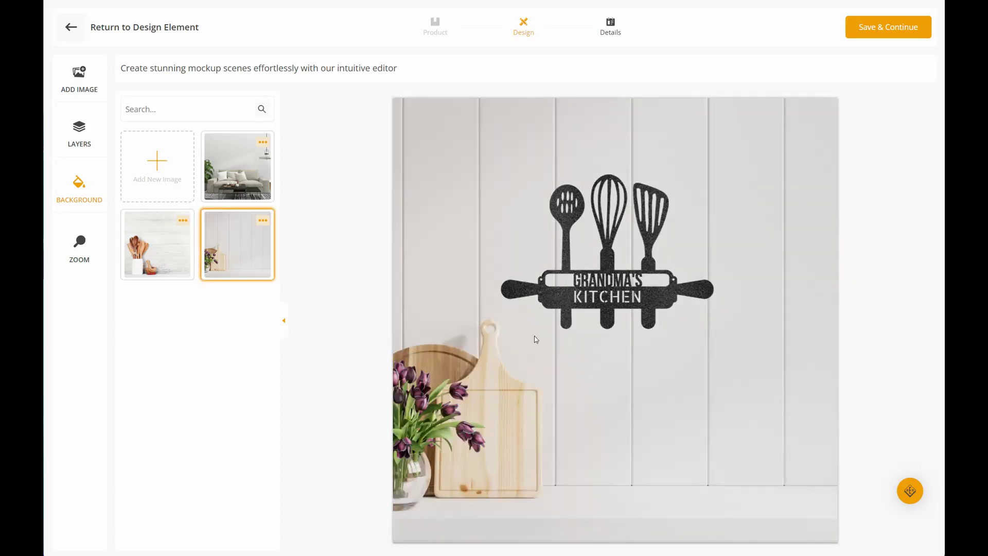
# - Enlarge the kitchen design to about 744 by 744 and place it at about X 199, Y -70
pyautogui.click(642, 276)
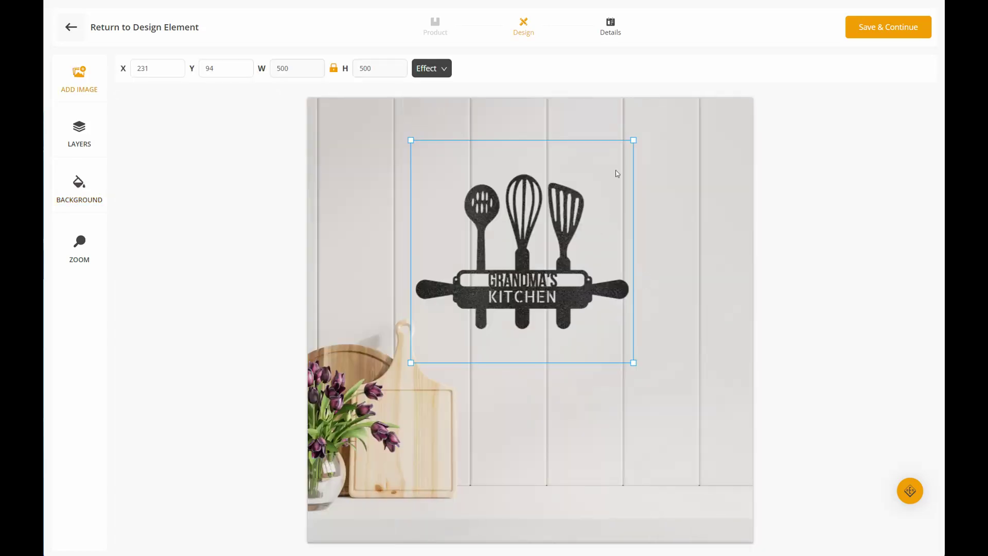
pyautogui.moveTo(636, 141); pyautogui.dragTo(705, 133)
pyautogui.moveTo(689, 382); pyautogui.dragTo(763, 426)
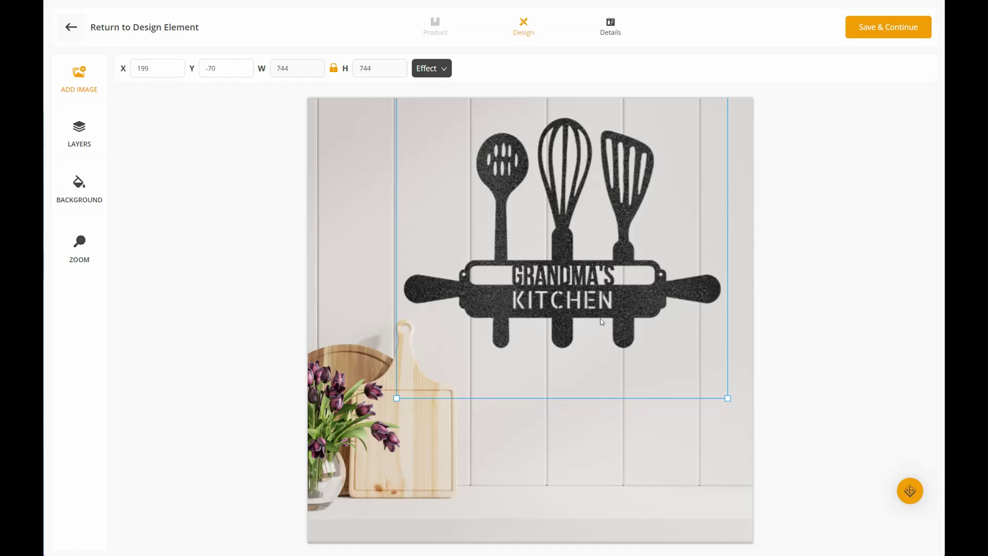
# - Turn on the drop shadow effect for the kitchen design
pyautogui.click(436, 70)
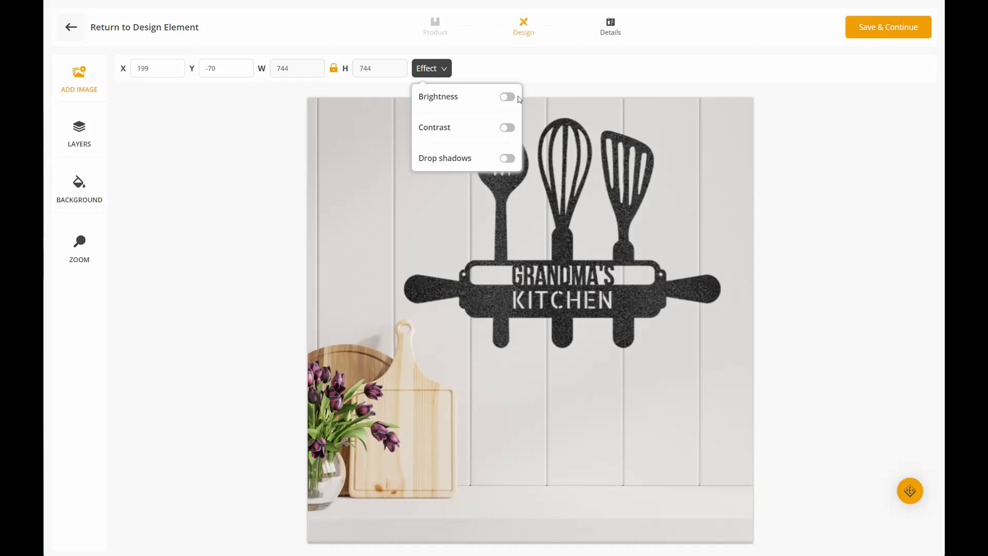
pyautogui.click(507, 159)
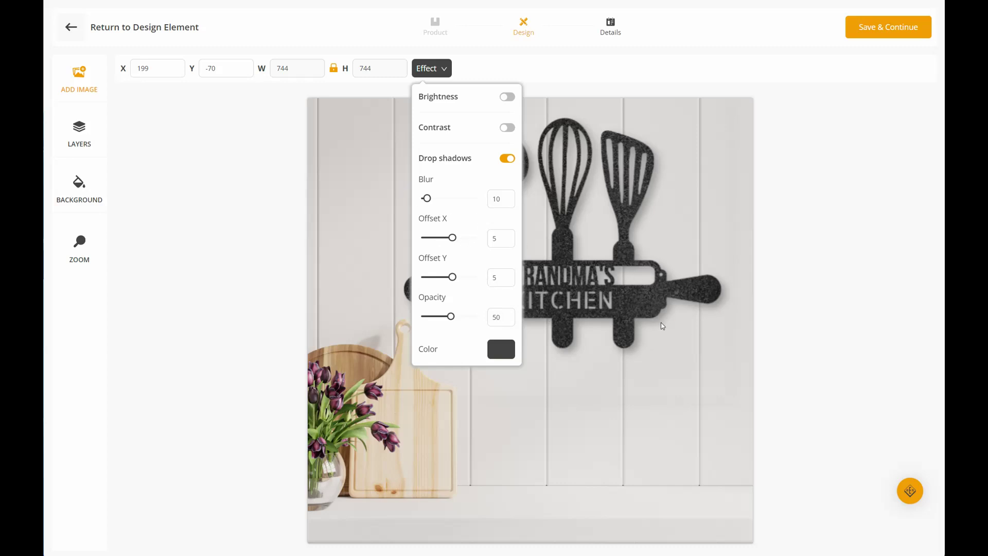
# - Set the mockup scene titled "Kitchen" to public and save it
pyautogui.click(772, 288)
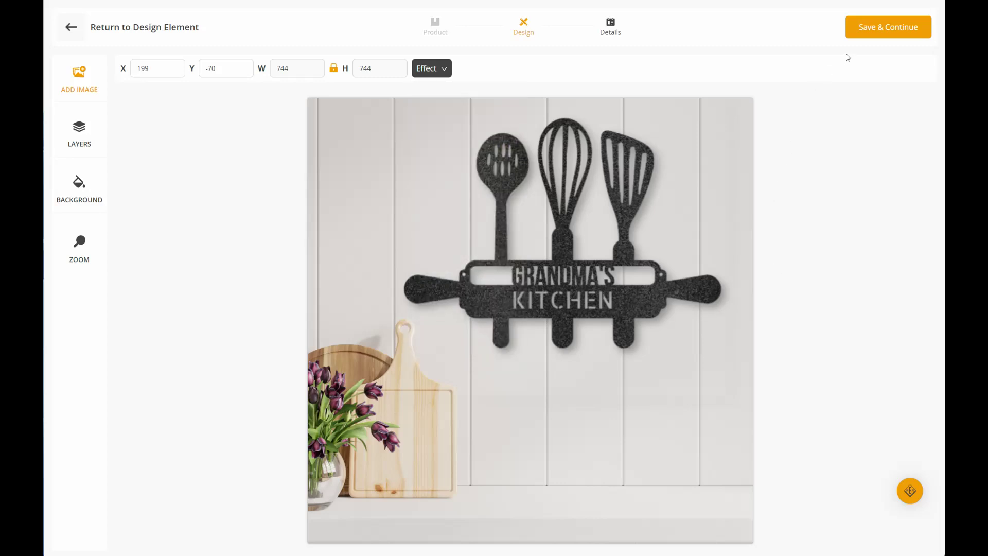
pyautogui.click(868, 31)
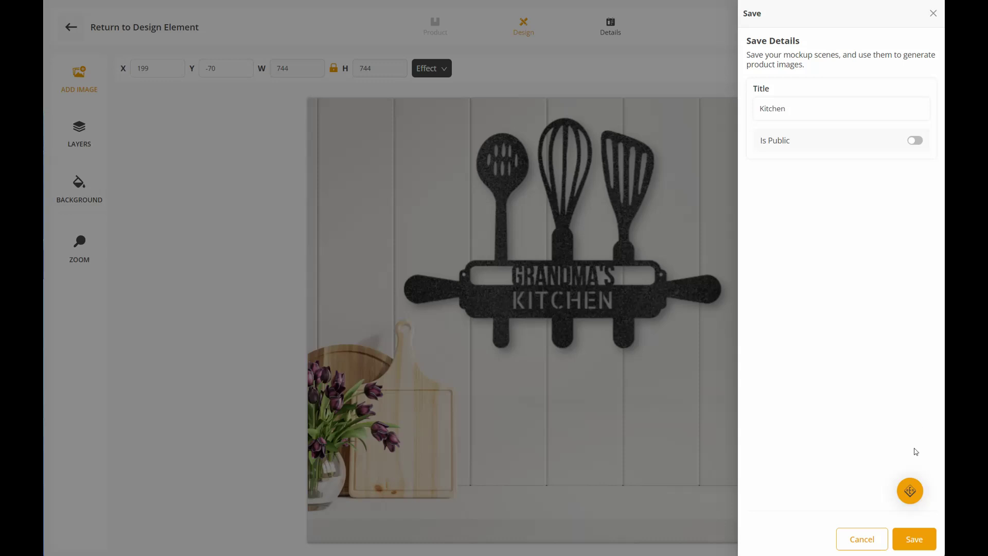
pyautogui.click(915, 140)
pyautogui.click(920, 535)
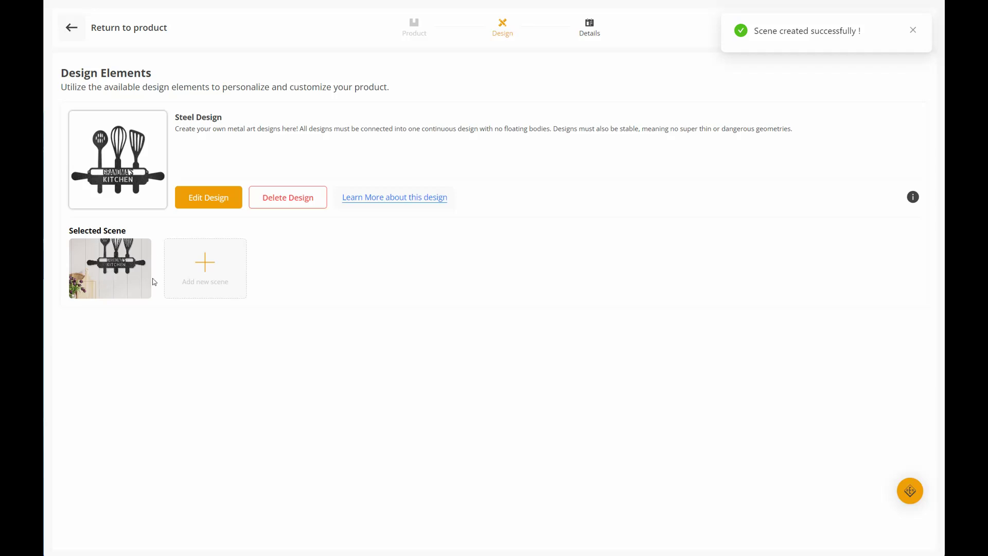
# - Add the ready-made Kitchen scene with the stove from the full scene list to the product's selected scenes
pyautogui.click(209, 280)
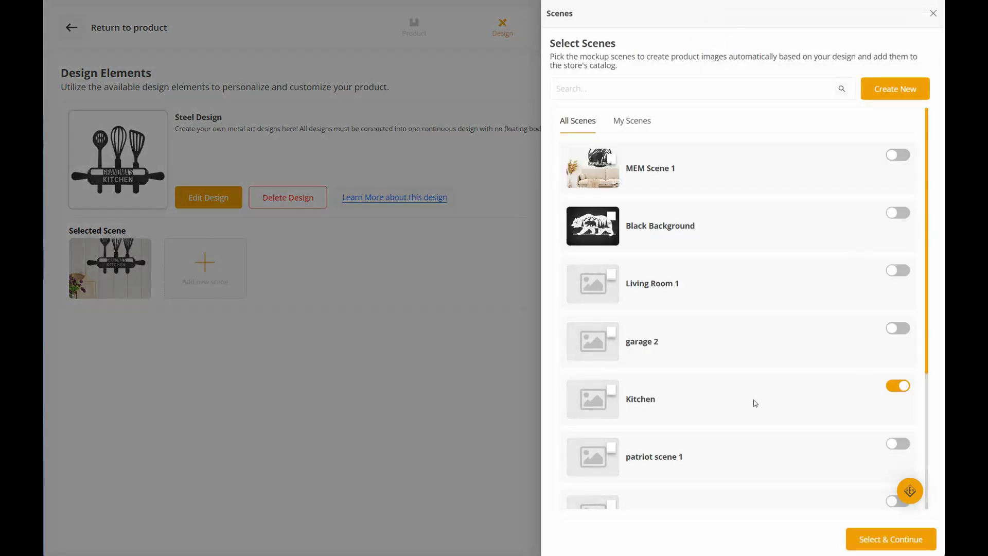
pyautogui.click(634, 122)
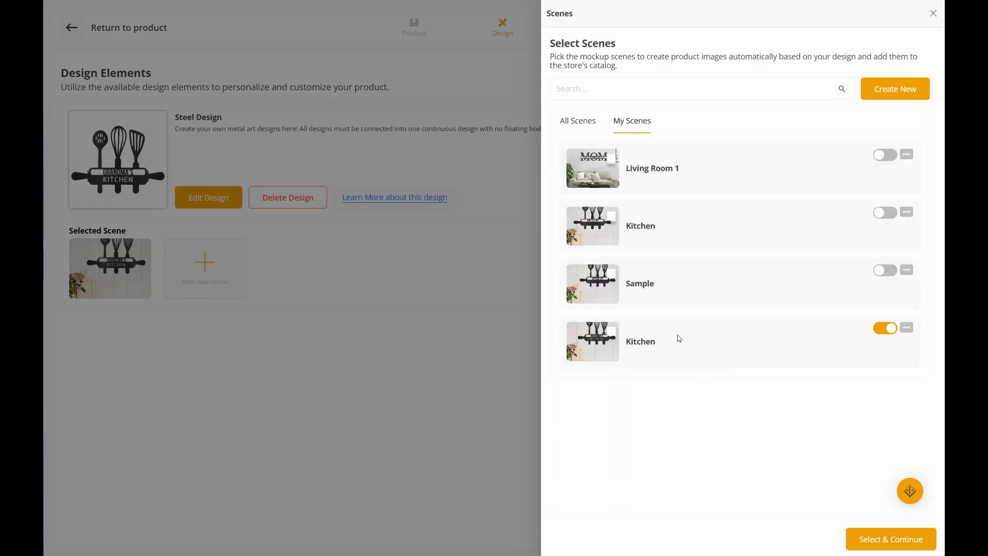
pyautogui.click(585, 125)
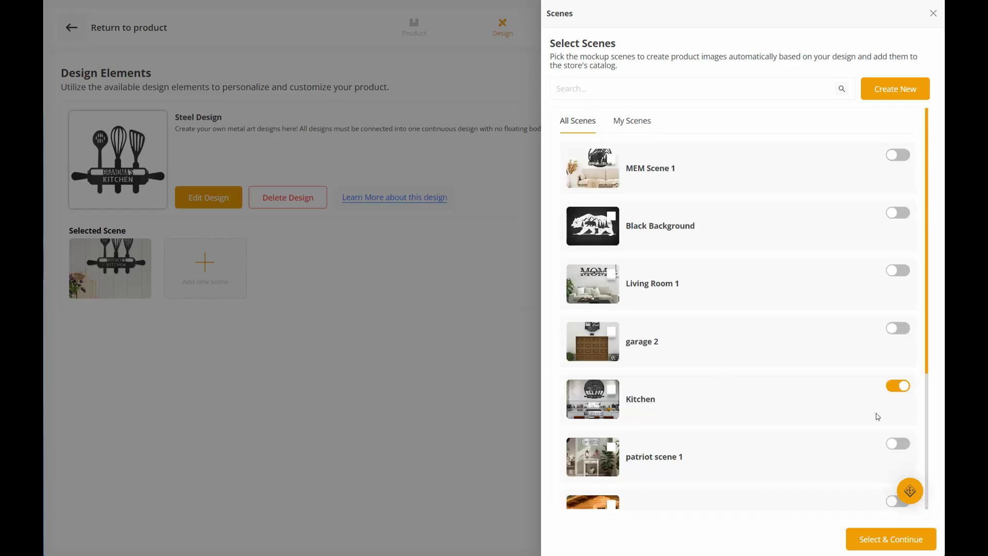
pyautogui.click(902, 390)
pyautogui.click(901, 390)
pyautogui.click(898, 541)
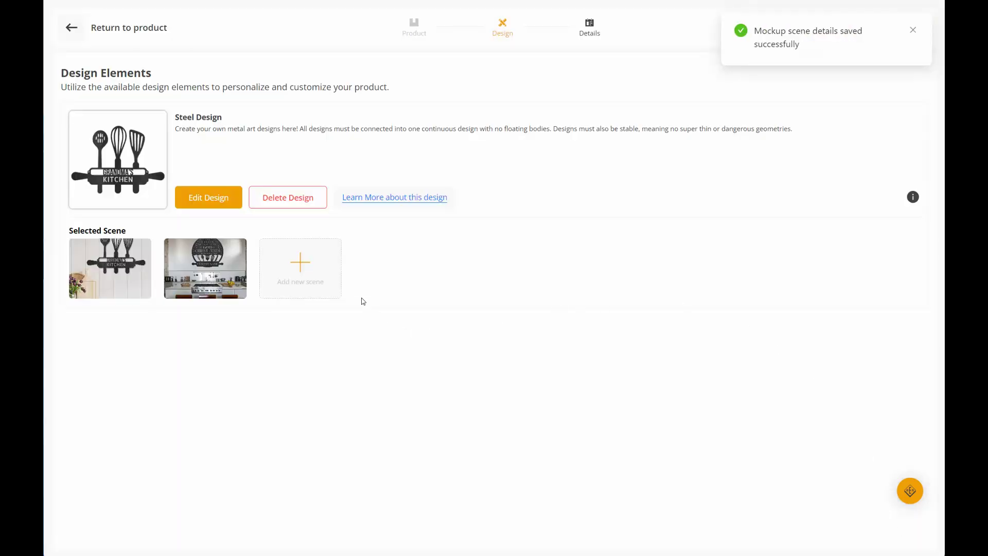
# - Continue to the product details and set the product title to "Grandma's Kitchen Steel Sign"
pyautogui.click(913, 31)
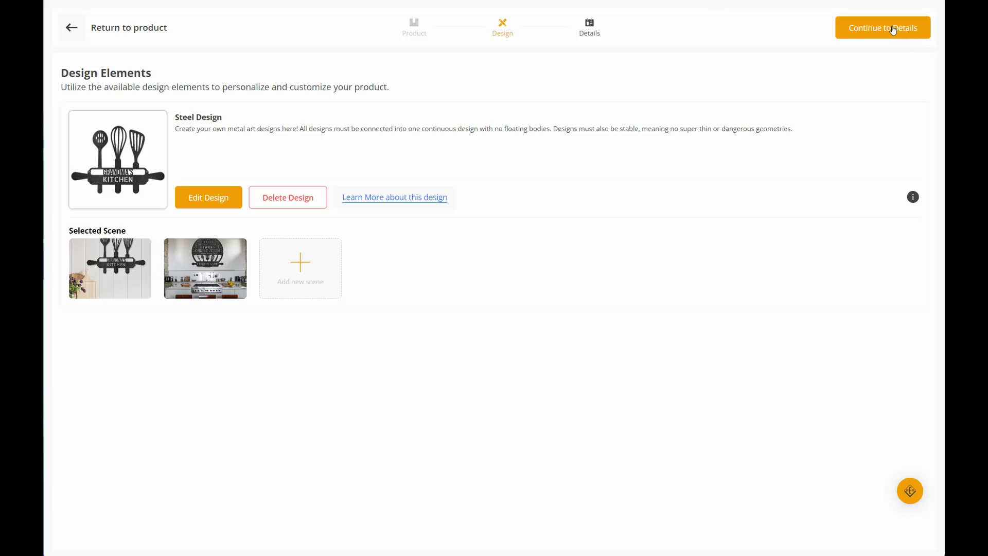
pyautogui.click(894, 29)
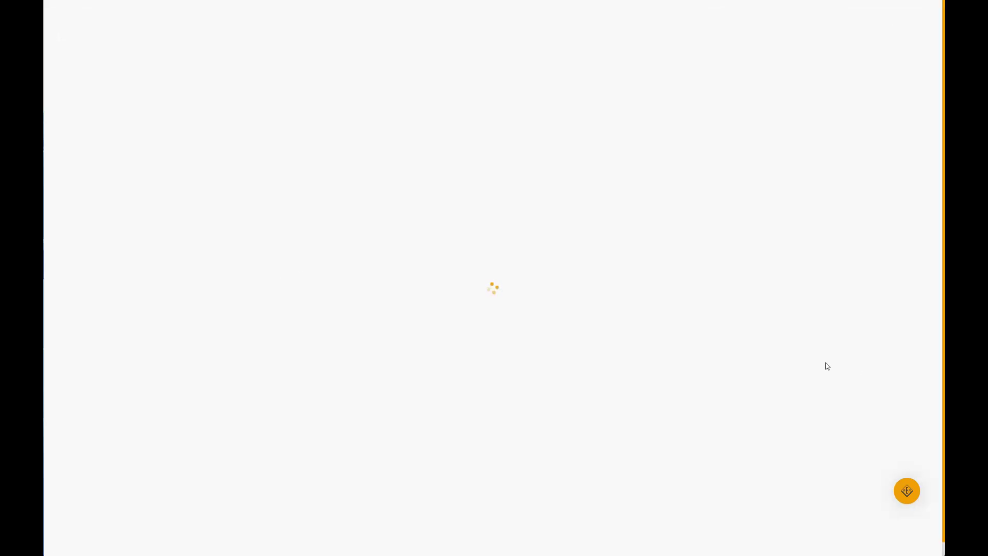
pyautogui.moveTo(176, 109); pyautogui.dragTo(71, 125)
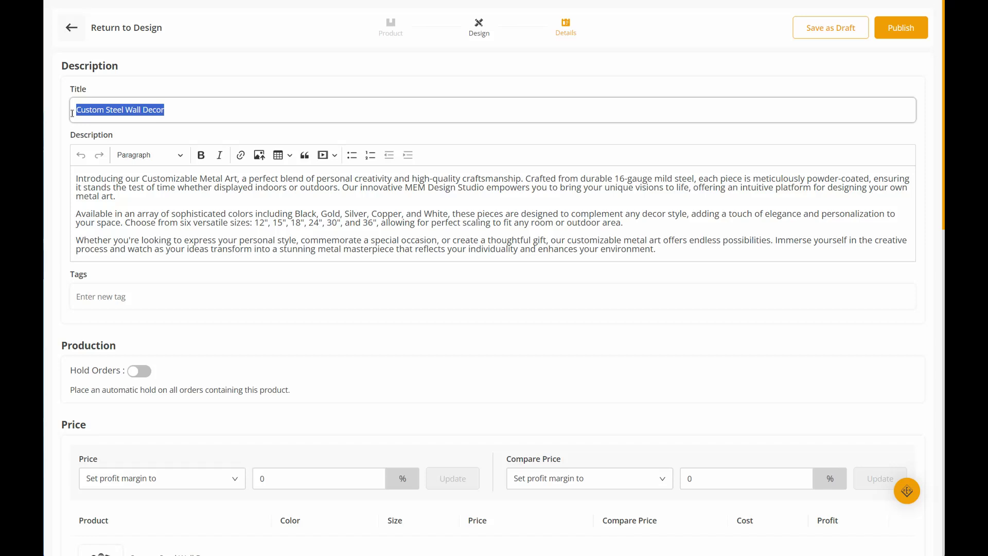
pyautogui.write("Grandma's Kitchen ")
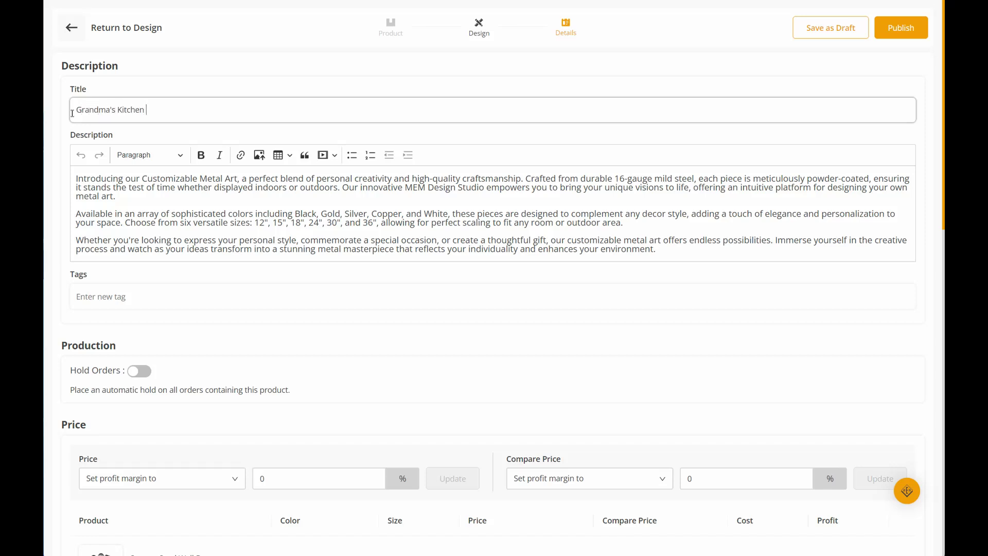
pyautogui.write('Signteel Sign')
# - Try the automatic hold on orders containing this product and switch it back off
pyautogui.scroll(-1, 255, 286)
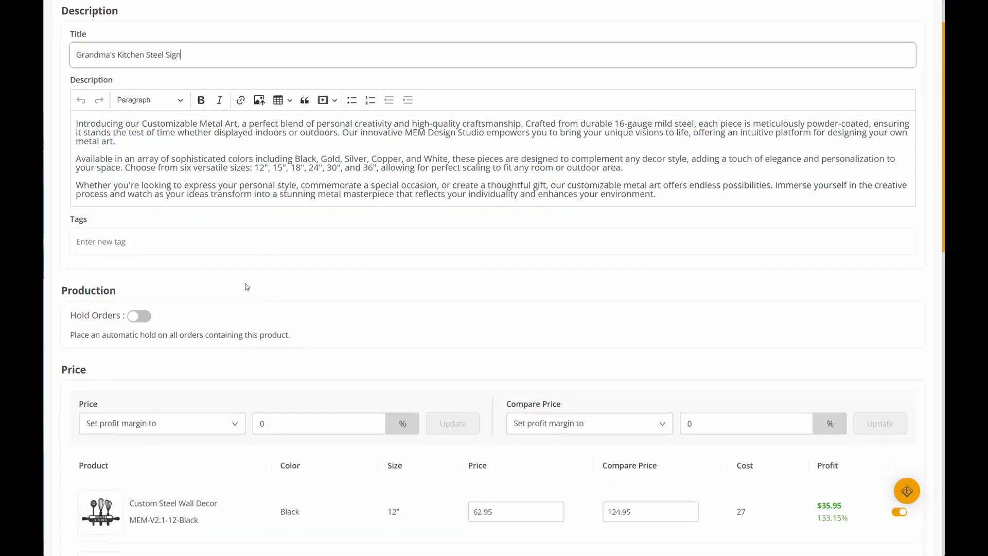
pyautogui.click(140, 320)
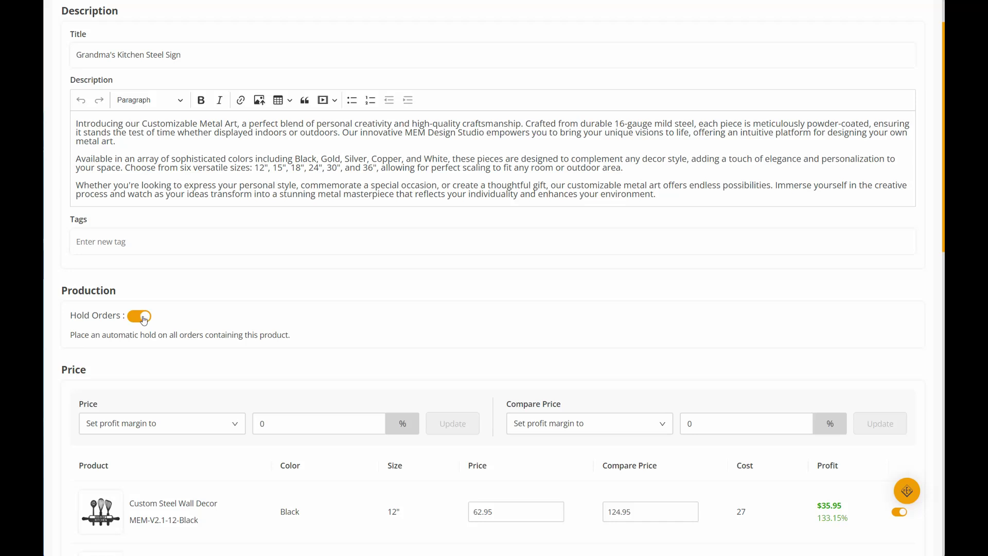
pyautogui.click(143, 321)
# - Review the variant prices and profits, and check the product images and scene images
pyautogui.scroll(-12, 463, 346)
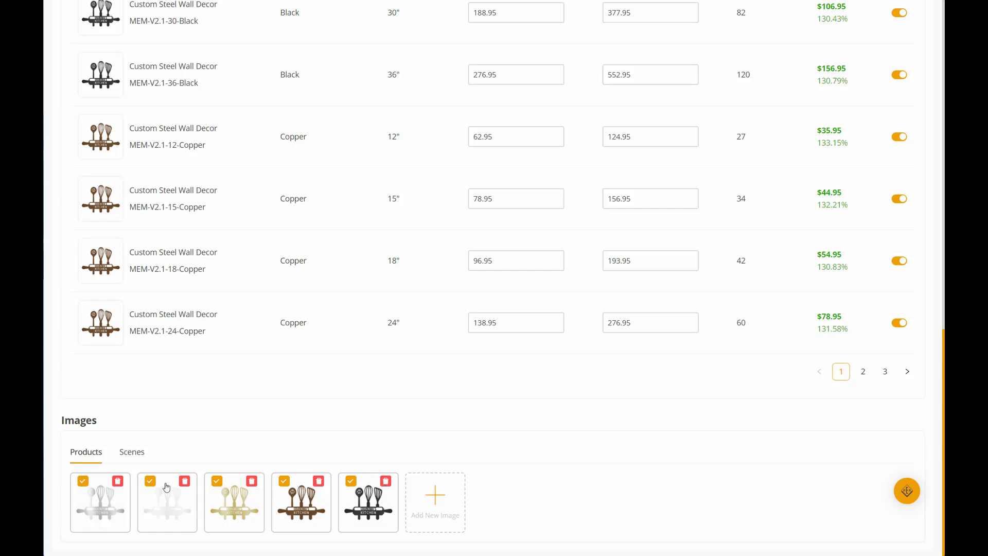
pyautogui.click(135, 453)
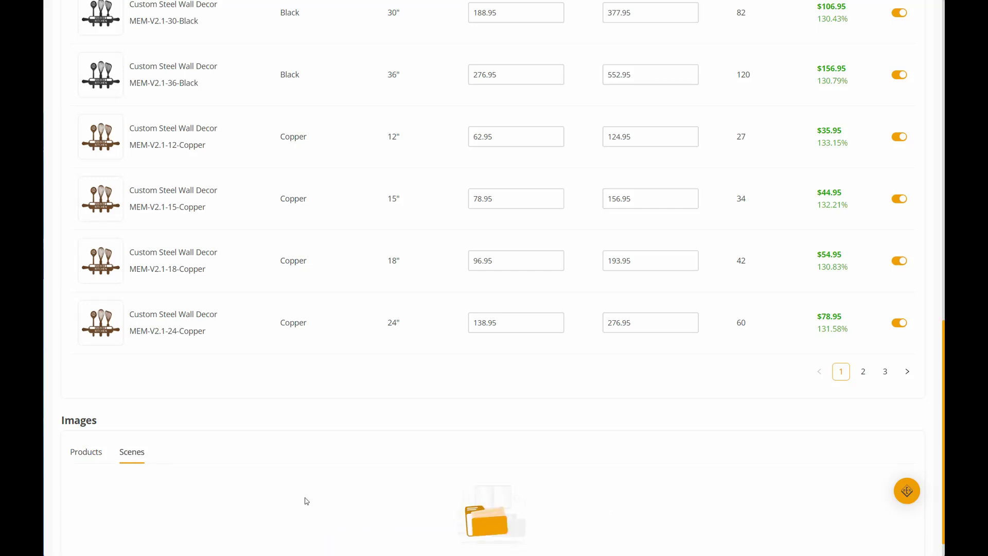
pyautogui.click(88, 452)
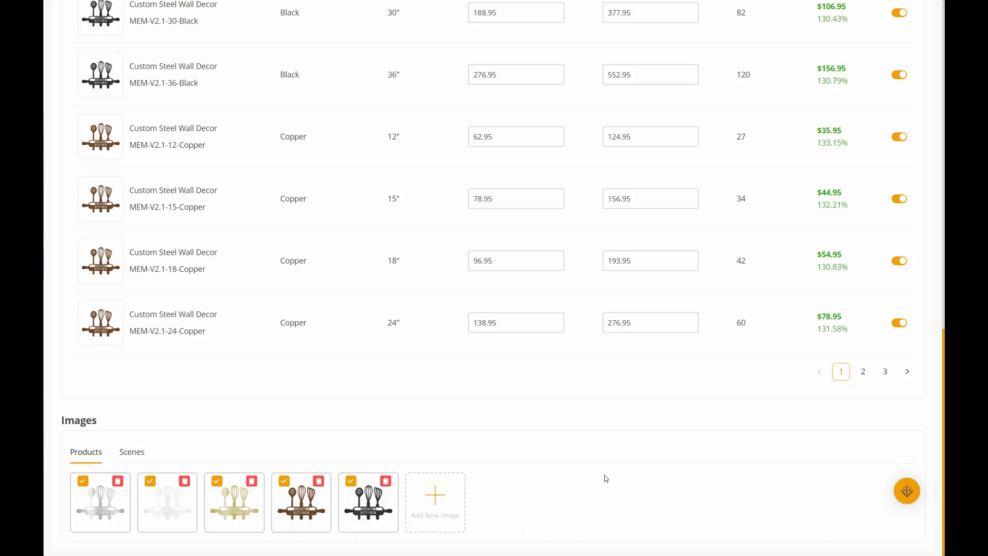
pyautogui.scroll(-1, 602, 478)
pyautogui.scroll(-1, 597, 479)
# - Publish the Grandma's Kitchen Steel Sign product to the store
pyautogui.scroll(9, 683, 466)
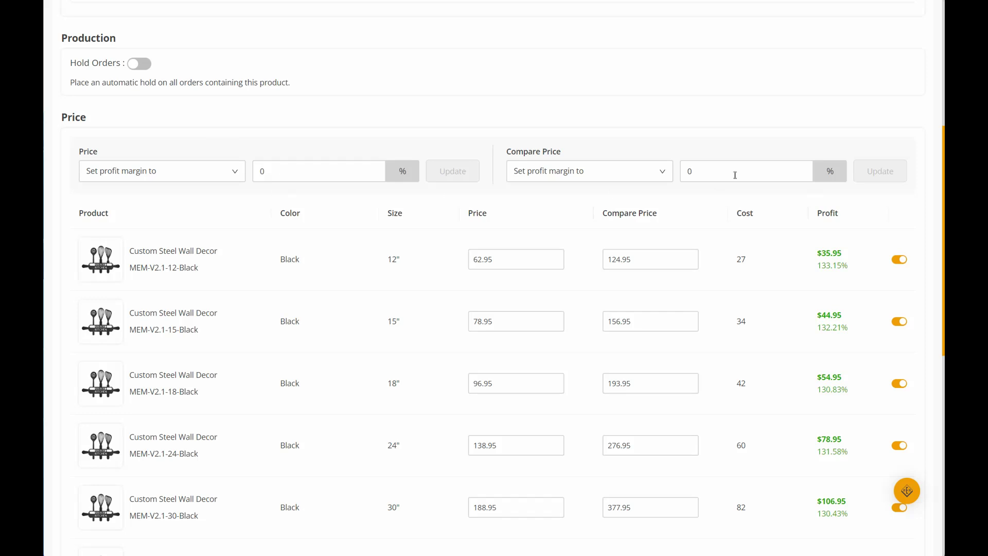
pyautogui.scroll(5, 750, 198)
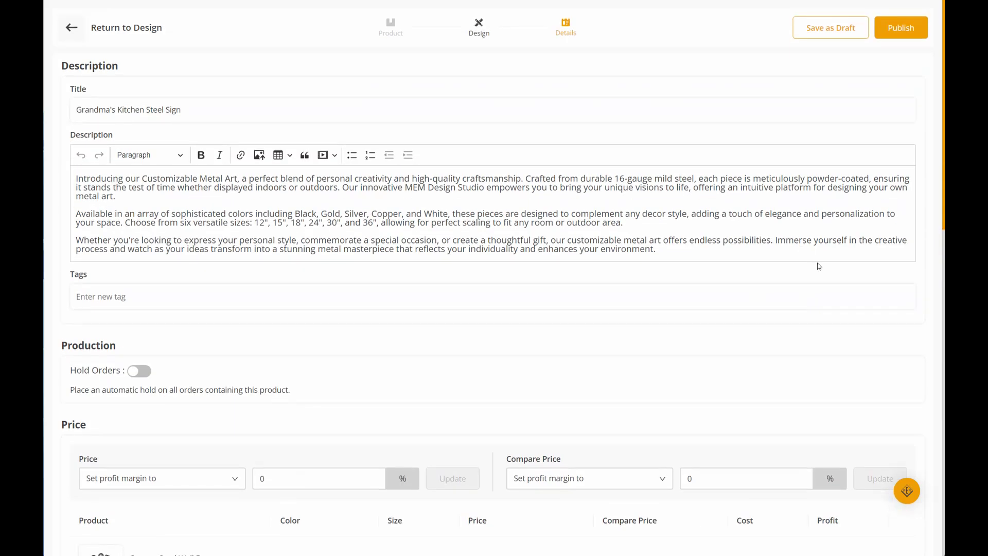
pyautogui.click(901, 28)
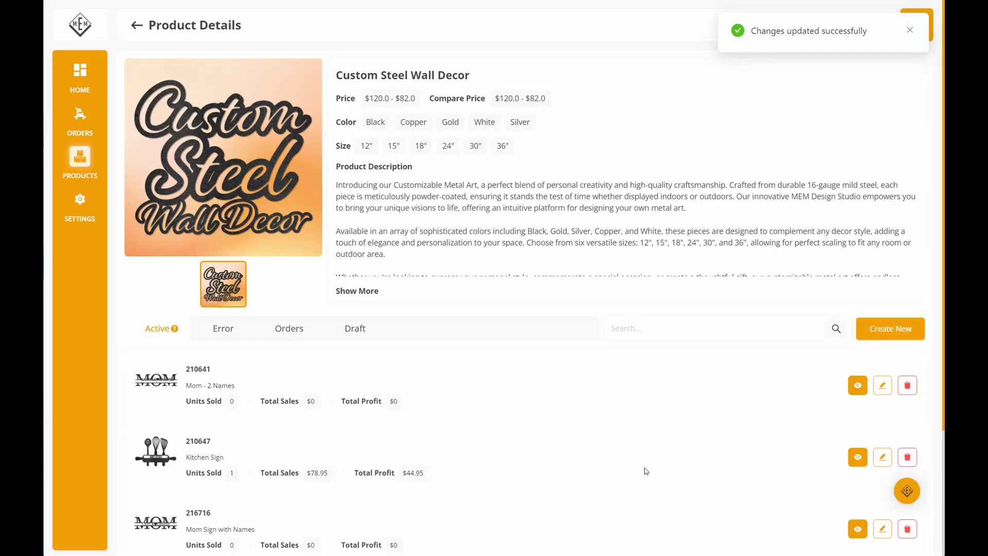
# - Open the Mom - 2 Names product in Shopify and check its theme template choices, keeping mem
pyautogui.click(856, 385)
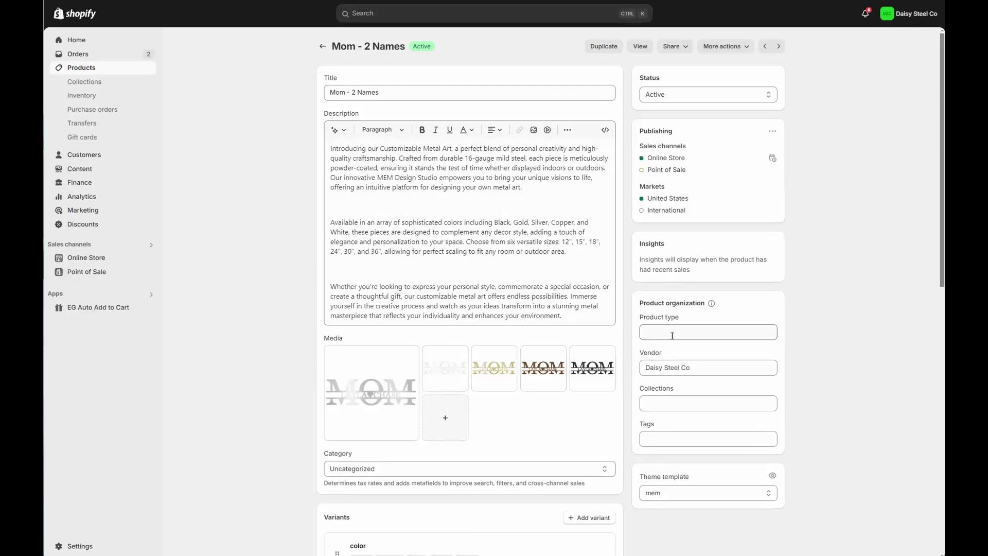
pyautogui.click(670, 495)
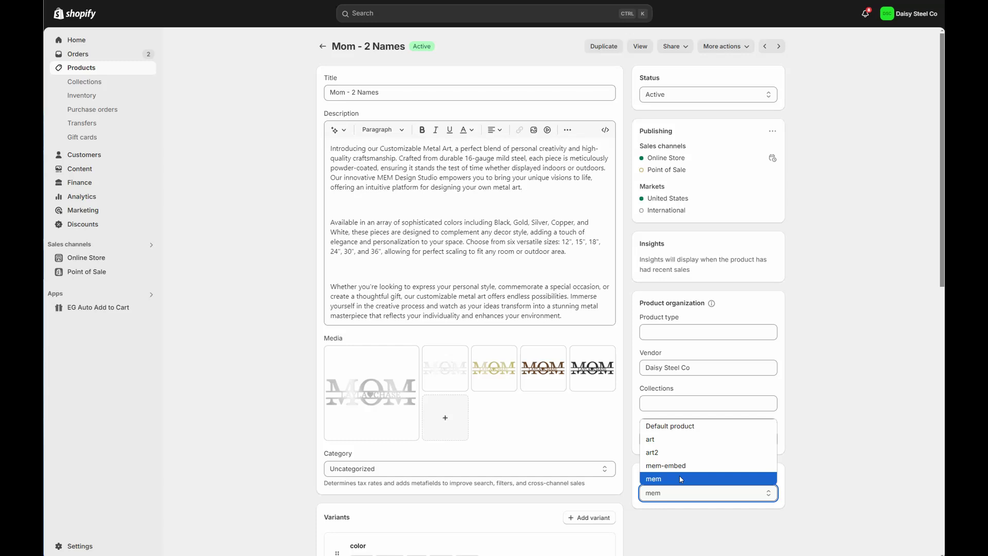
pyautogui.click(714, 483)
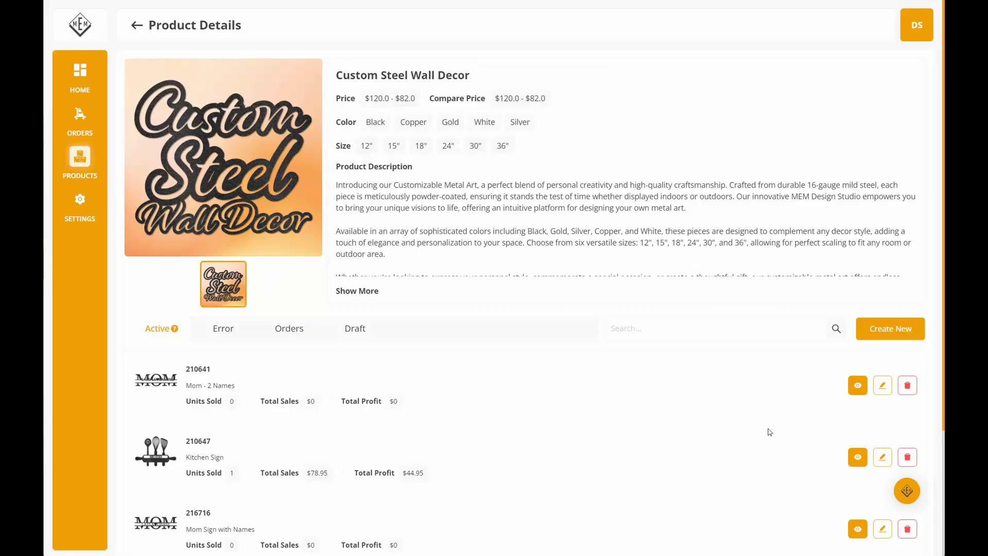
# - Open the Kitchen Sign product in Shopify and check its theme template choices without changing the selection
pyautogui.click(859, 461)
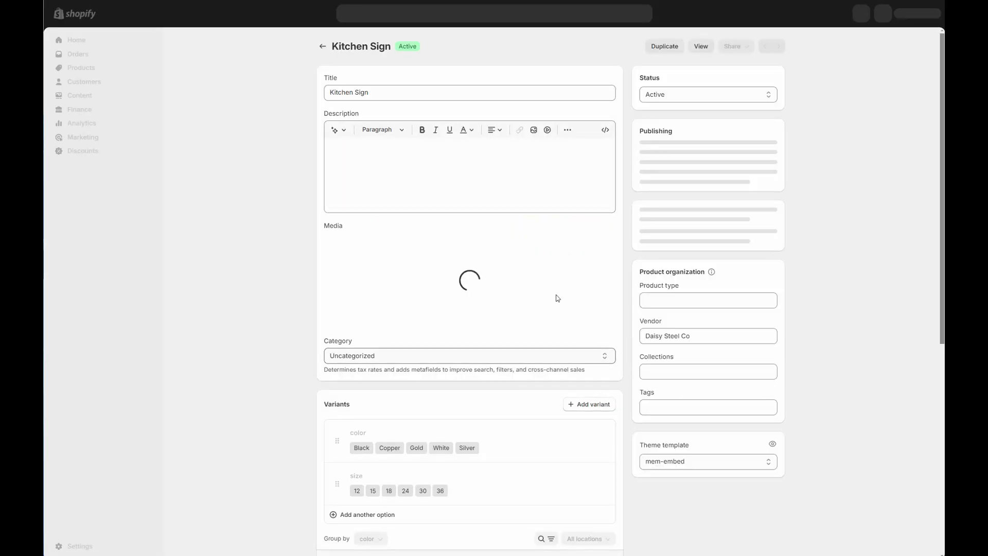
pyautogui.scroll(-1, 731, 457)
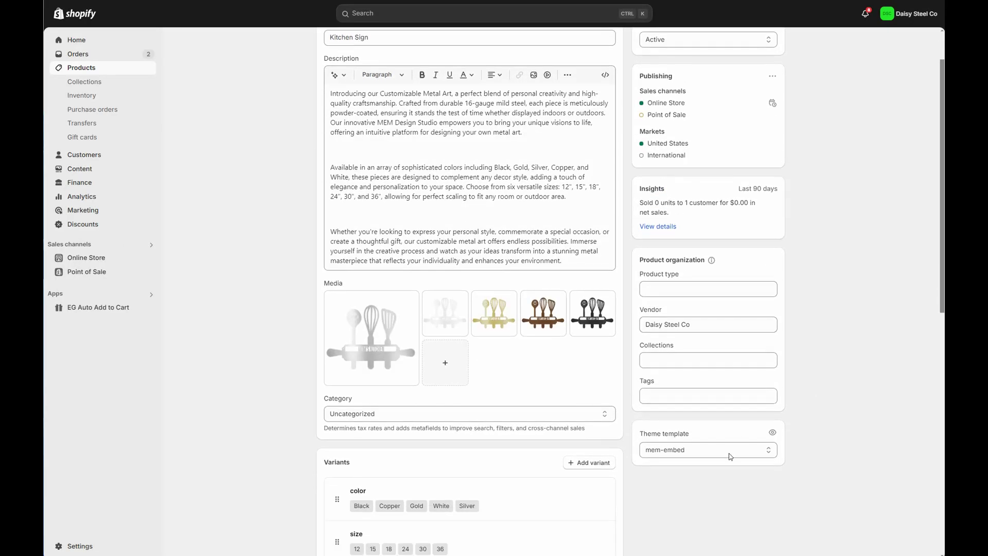
pyautogui.scroll(1, 731, 456)
pyautogui.click(706, 505)
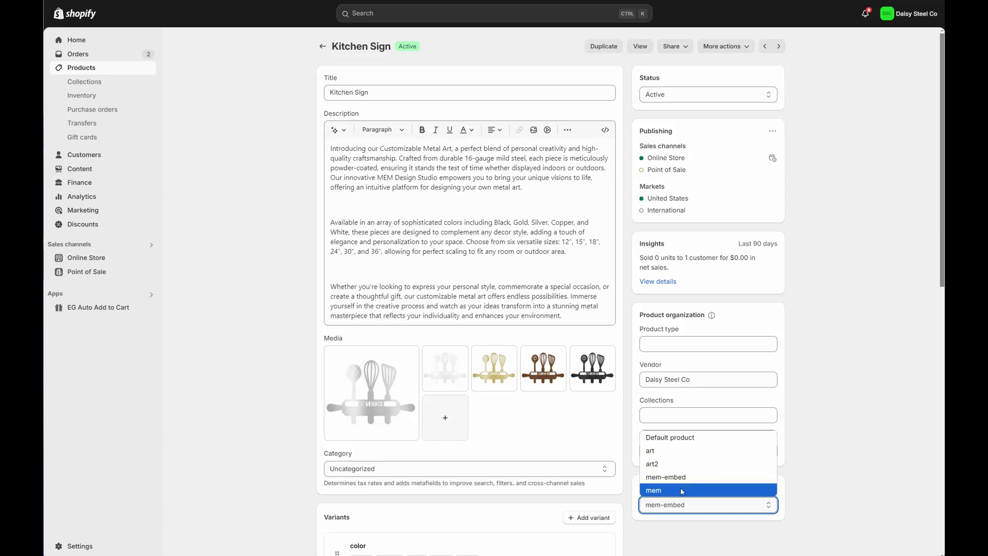
pyautogui.click(823, 481)
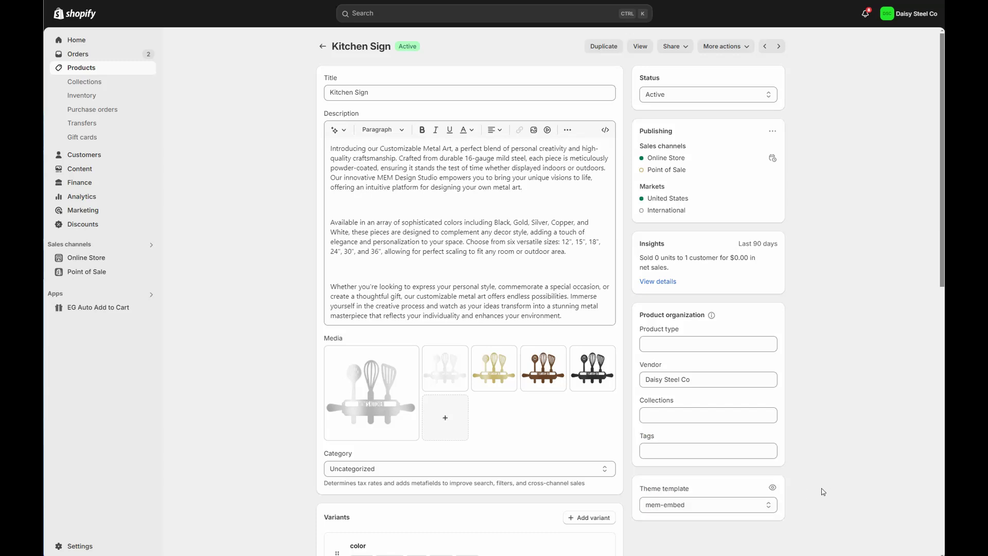